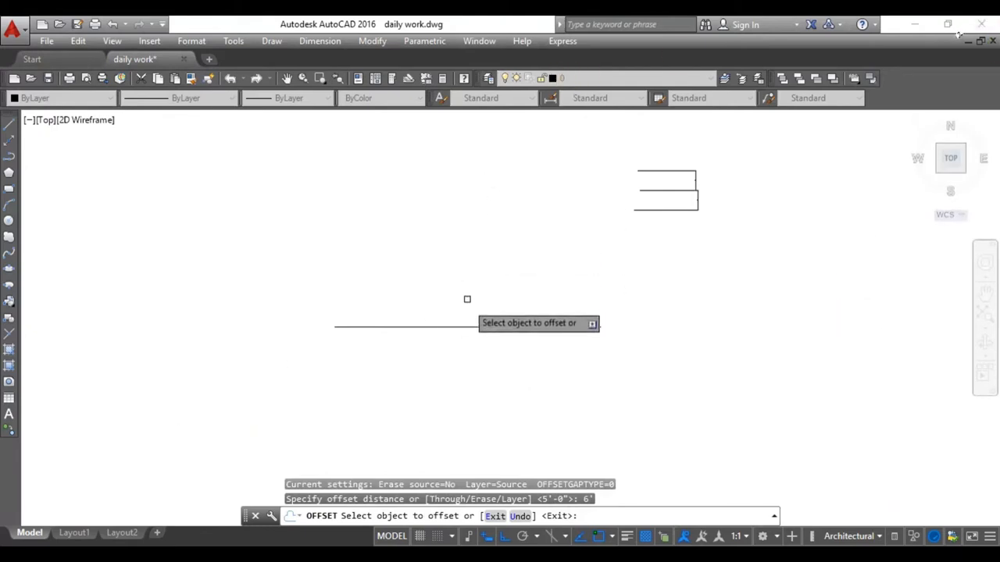
Offset the long horizontal line at 6' spacing to make two parallel copies above it and one below it.
click(459, 327)
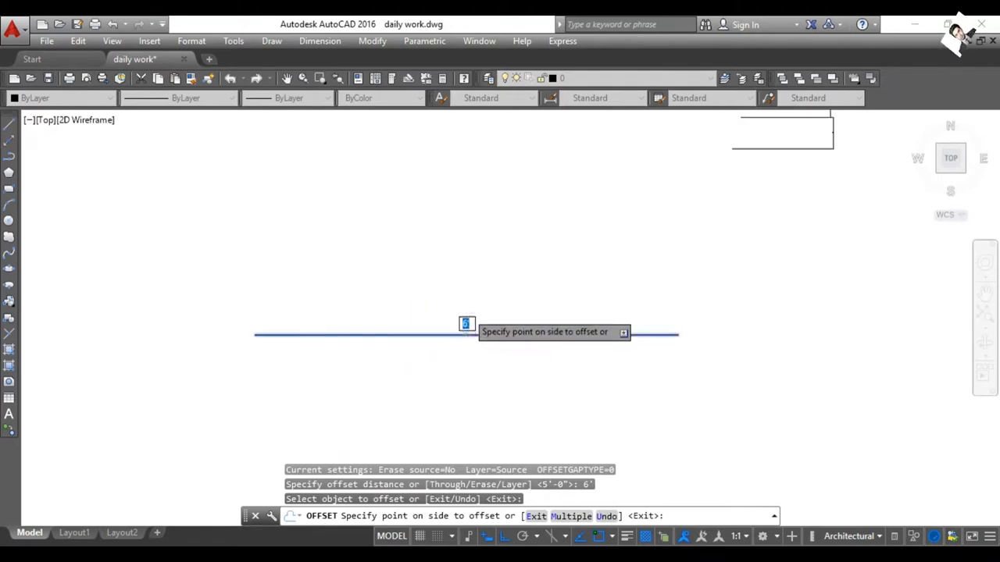
scroll(466, 312, up, 2)
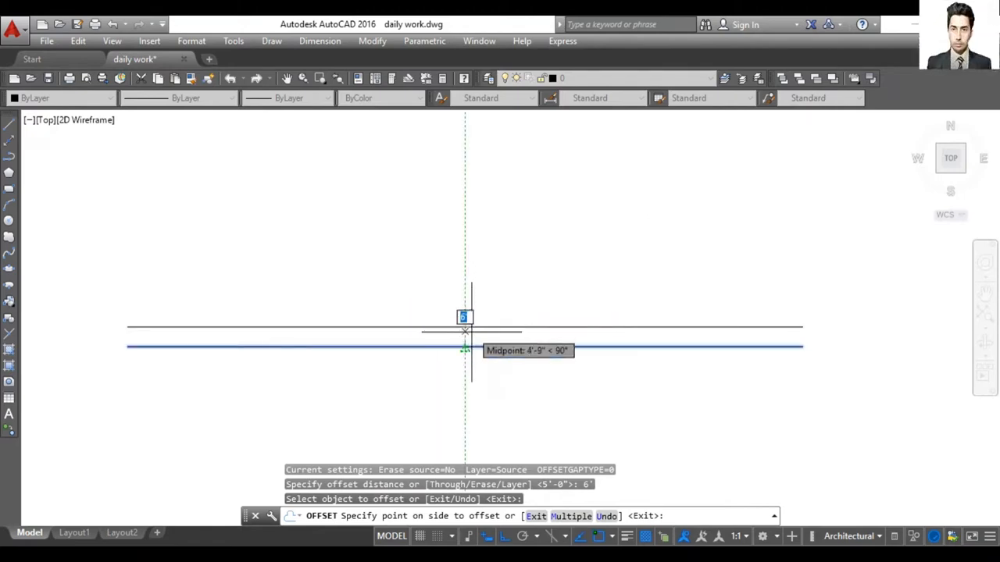
click(464, 316)
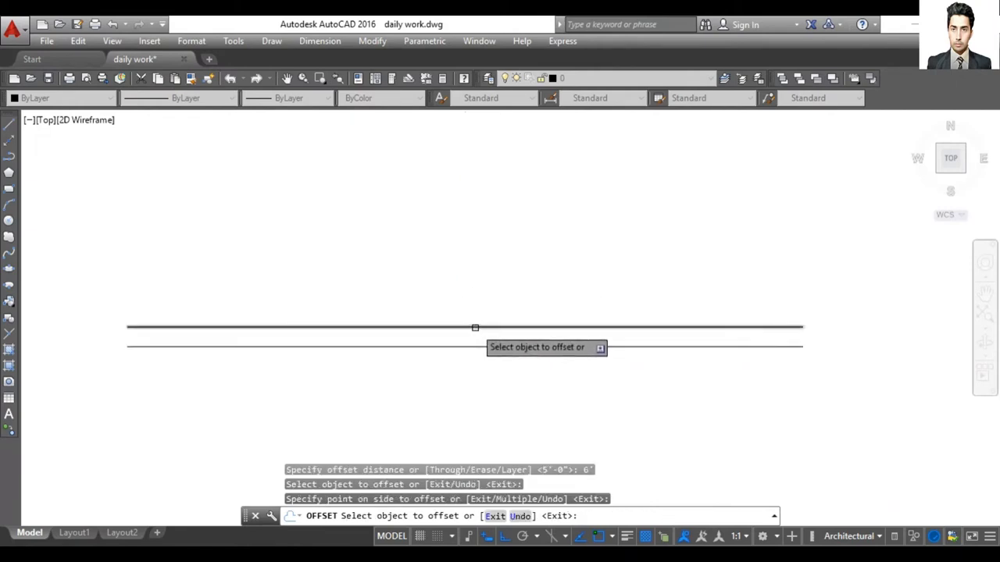
click(475, 327)
click(478, 298)
click(467, 347)
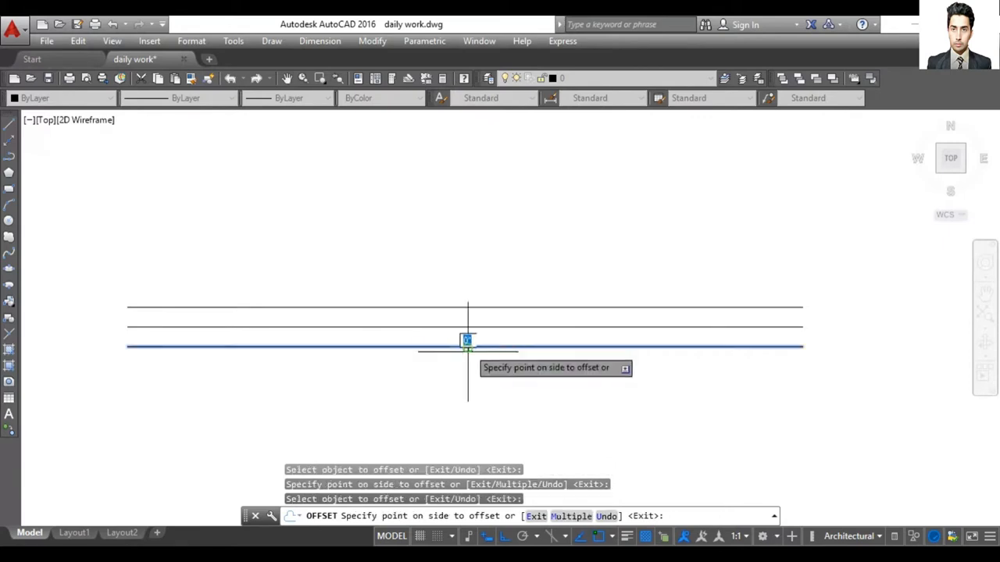
click(469, 373)
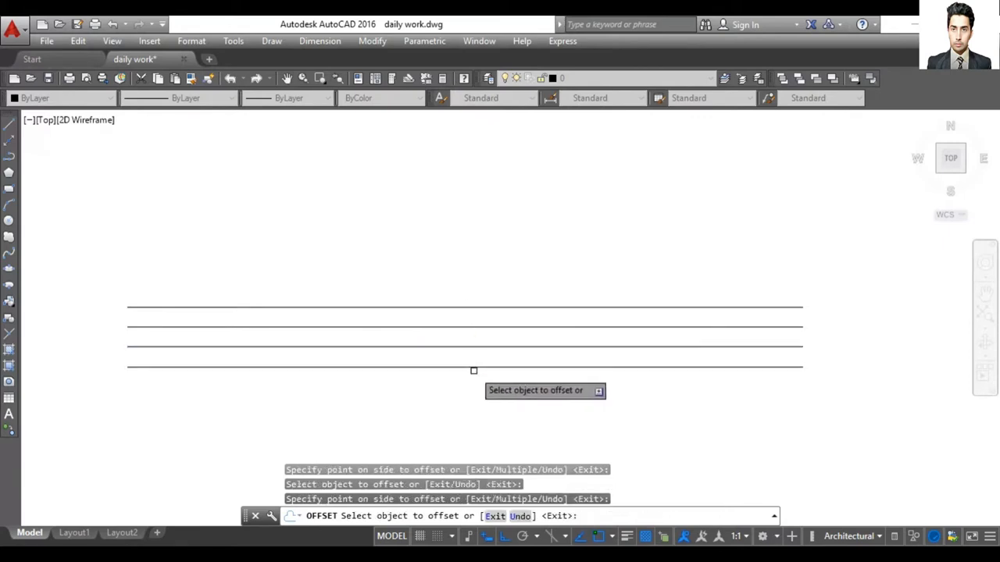
Offset the outermost lines outward at 6' spacing, adding two more copies below the stack and one above it.
click(473, 368)
click(470, 393)
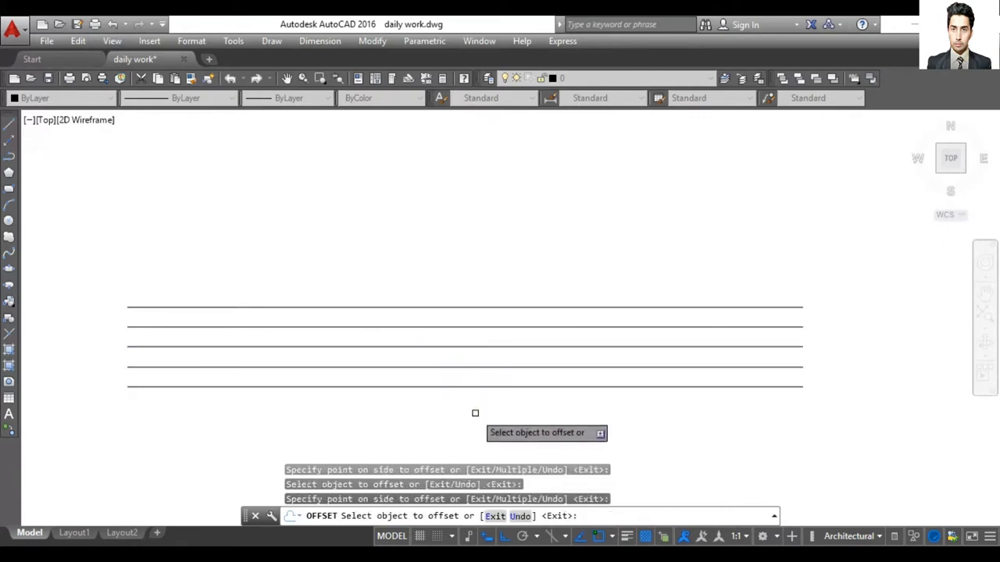
click(468, 309)
click(474, 275)
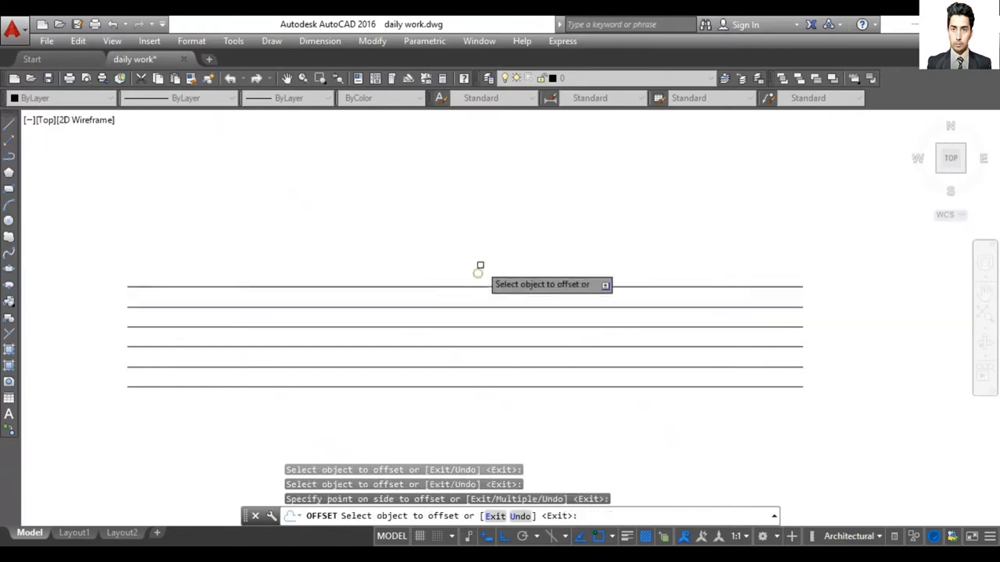
click(466, 386)
click(464, 422)
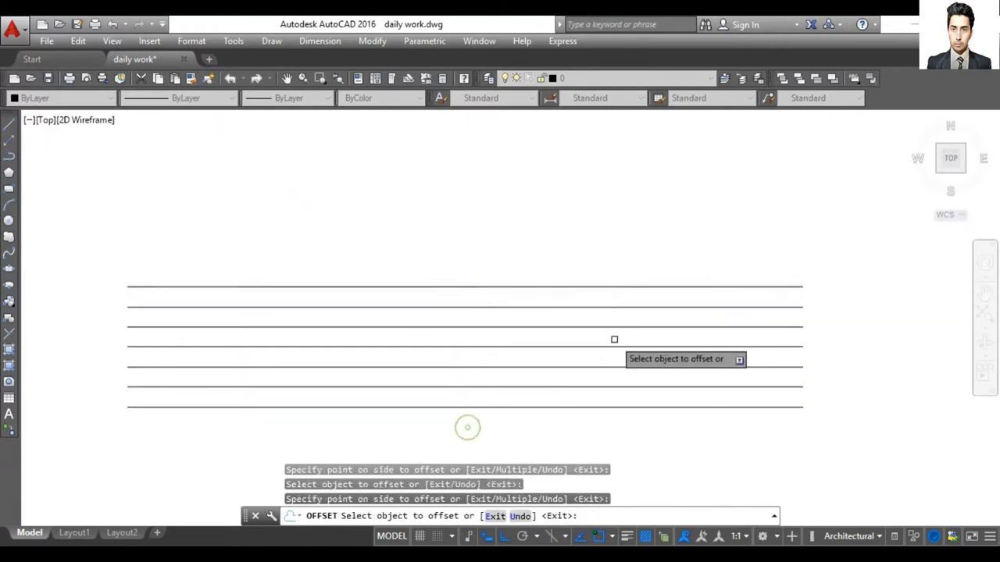
Extend the stack upward with further 6' offsets to make two new levels above the top line, and end the Offset command.
scroll(620, 339, down, 2)
scroll(621, 339, up, 8)
scroll(621, 339, down, 8)
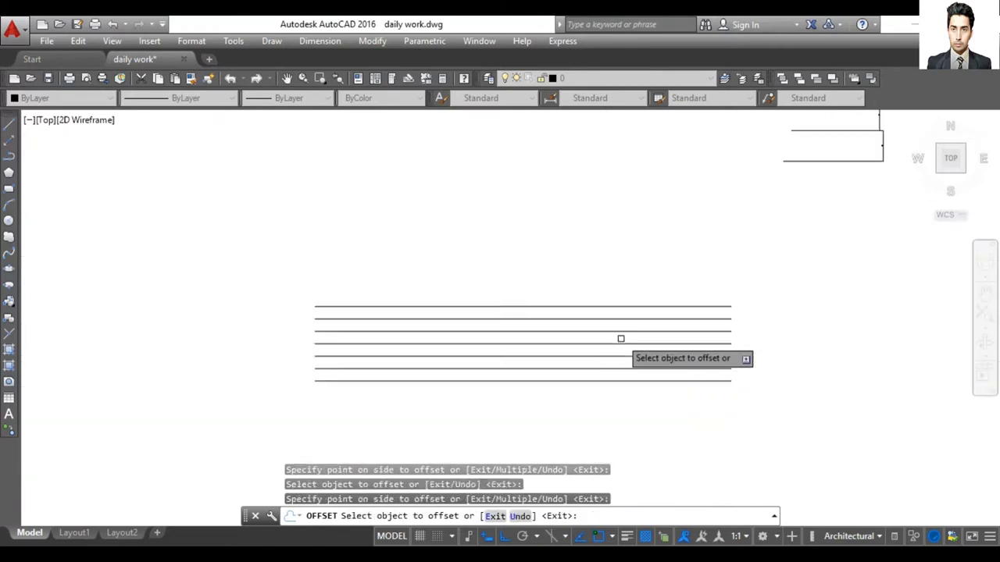
scroll(437, 323, up, 3)
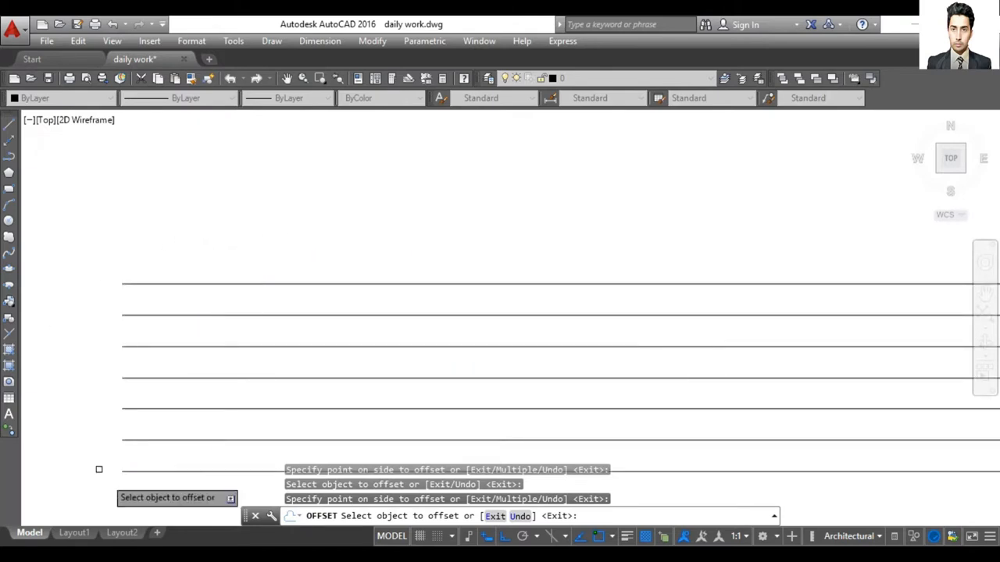
scroll(414, 293, down, 2)
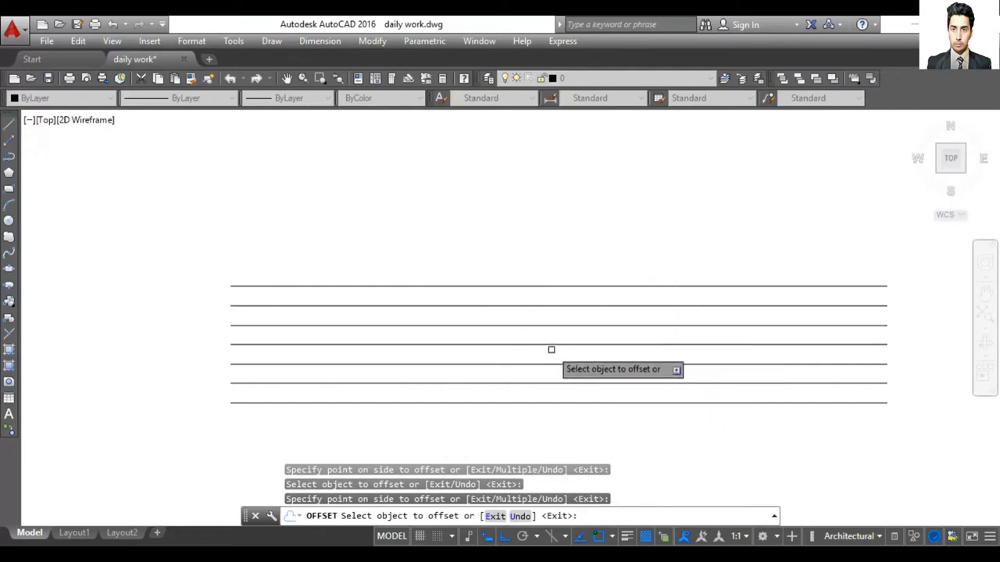
click(560, 287)
click(556, 238)
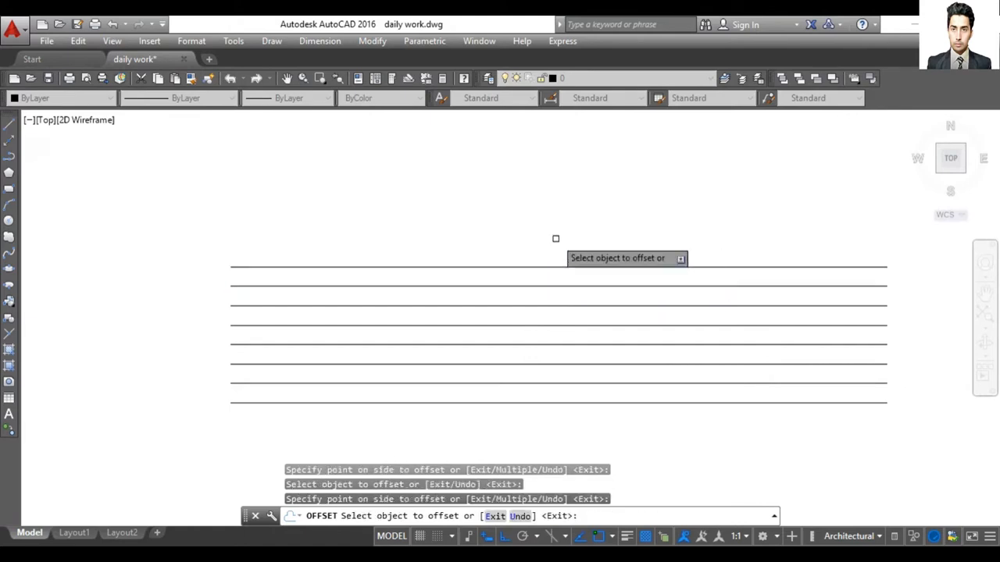
click(567, 285)
click(569, 233)
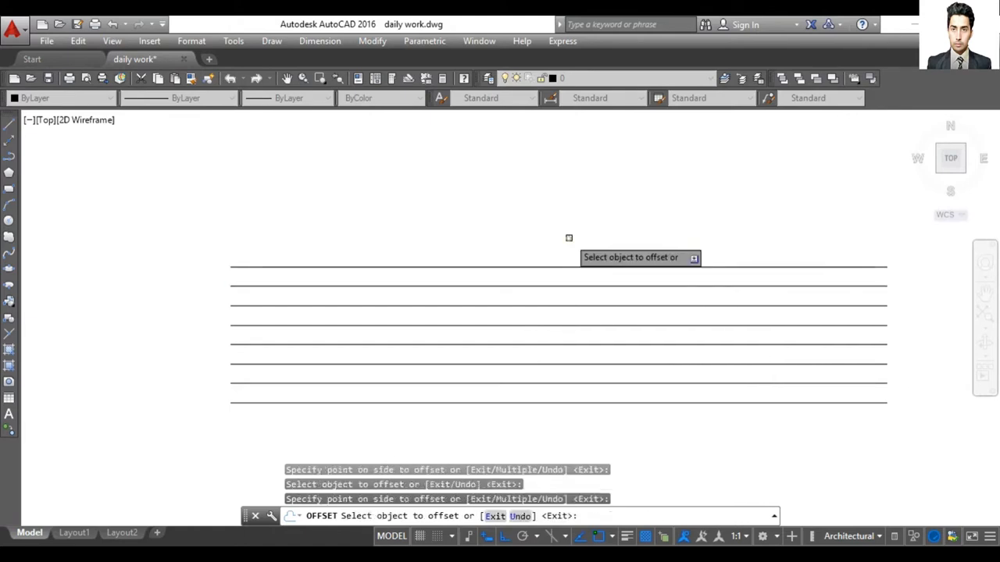
click(570, 267)
click(567, 246)
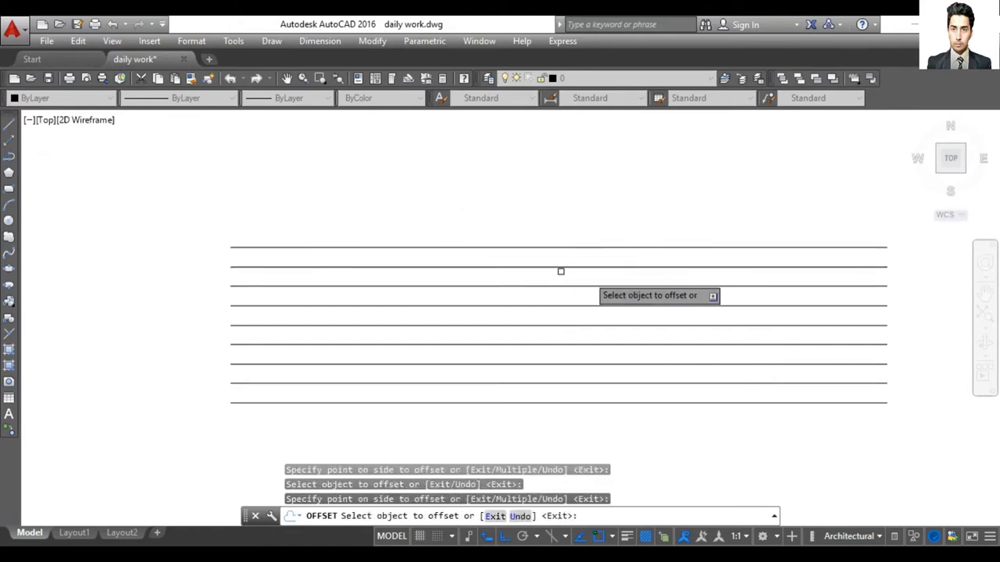
scroll(642, 275, down, 3)
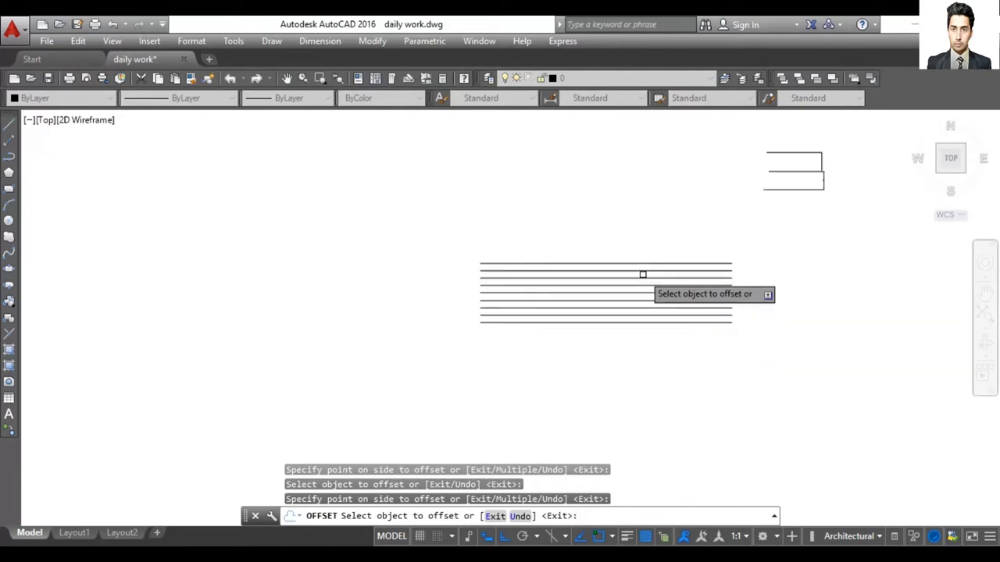
scroll(642, 274, up, 2)
scroll(642, 275, down, 2)
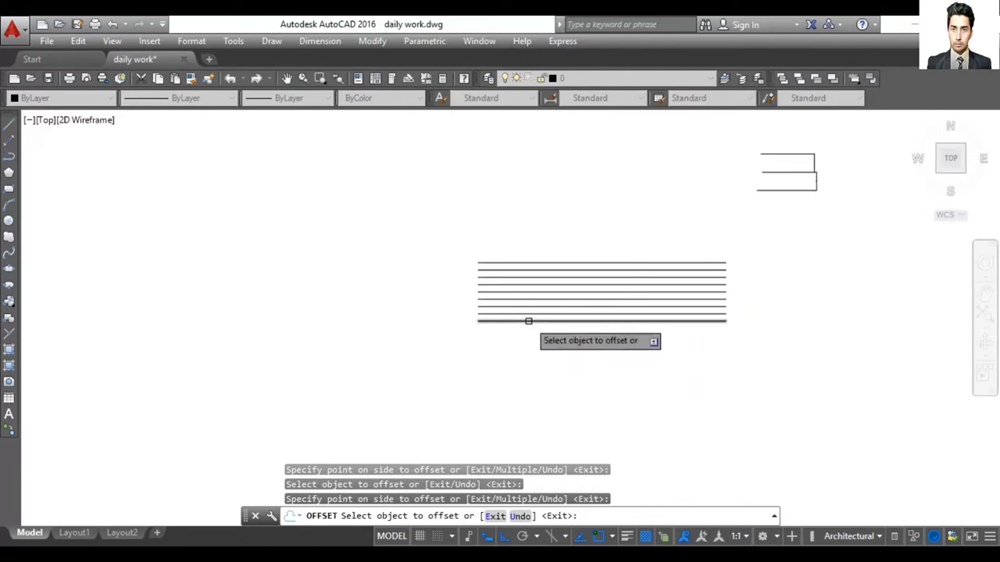
click(308, 261)
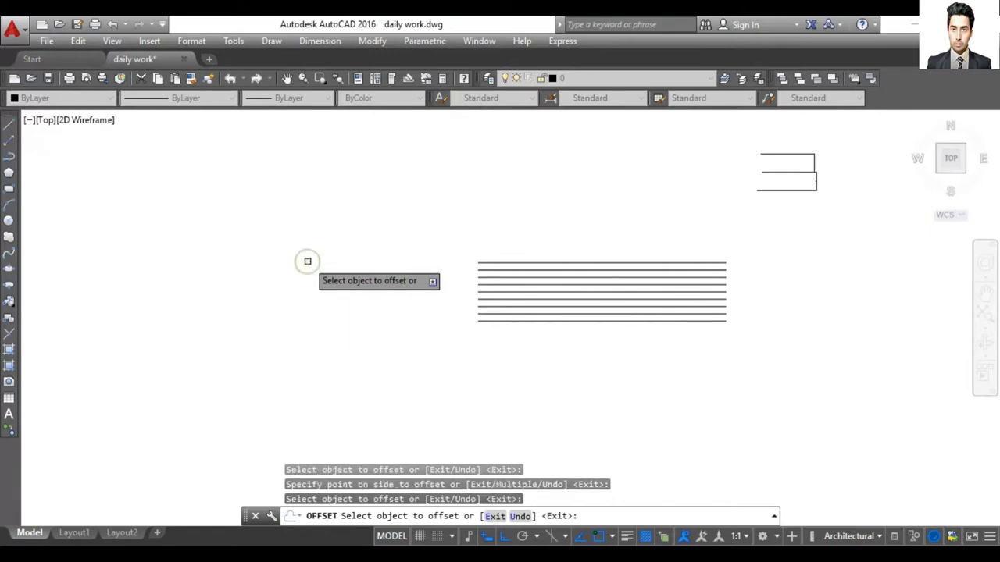
key(Escape)
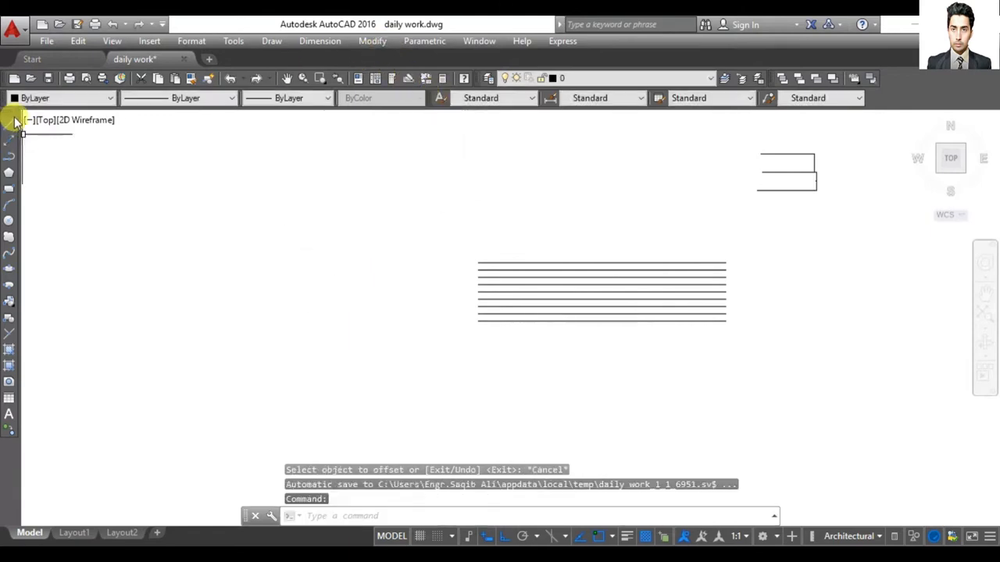
Draw a single horizontal line in the empty area to the left of the stack of parallel lines.
text(l)
key(Return)
click(109, 284)
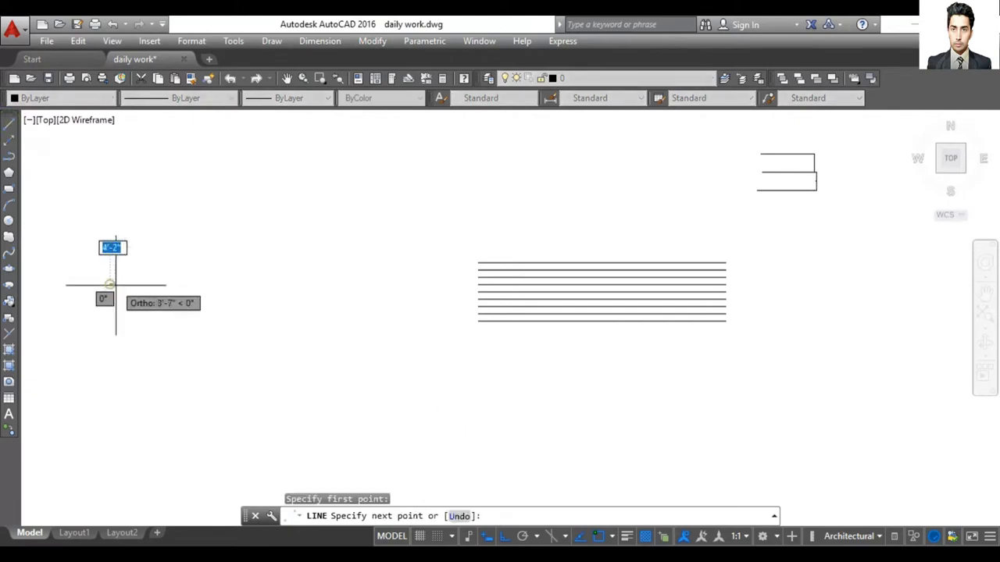
click(394, 286)
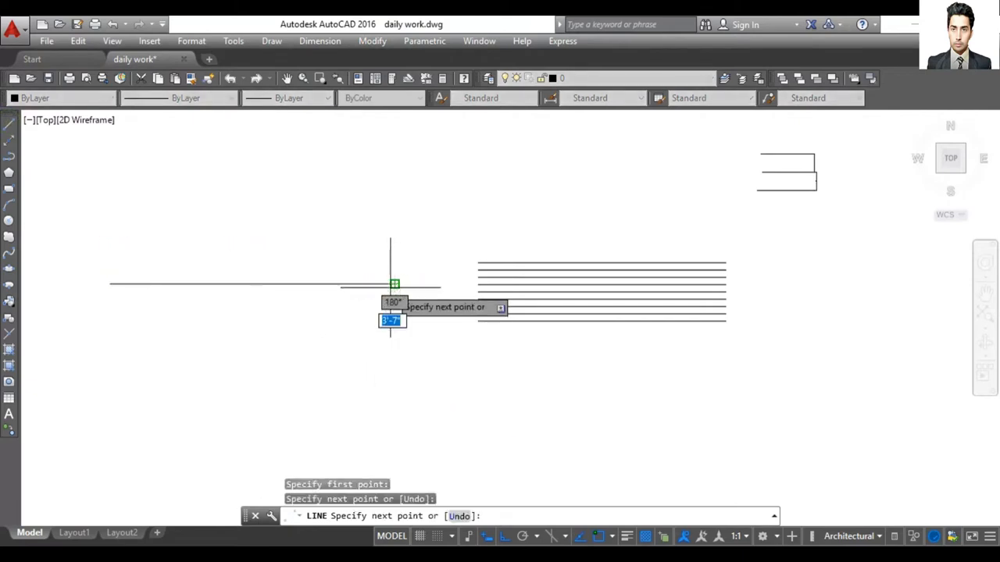
key(Return)
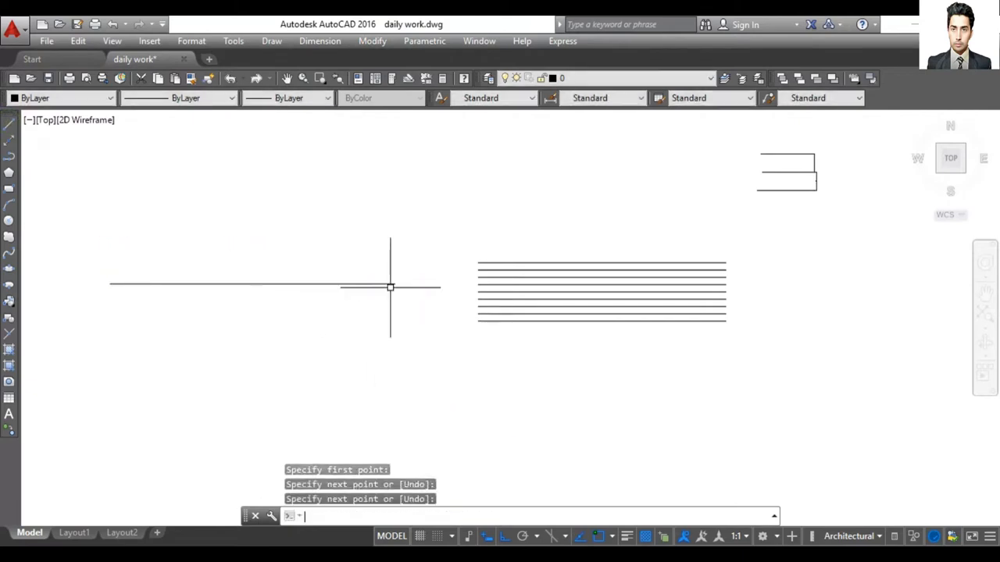
Offset the new horizontal line by 8' with the Multiple option, placing thirteen evenly spaced copies above it.
click(373, 41)
click(401, 179)
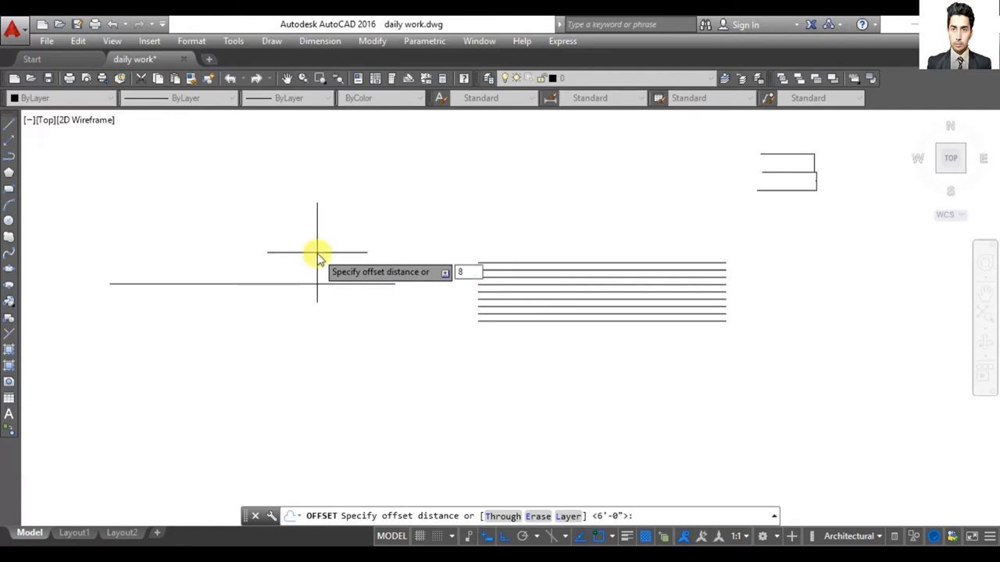
key(Return)
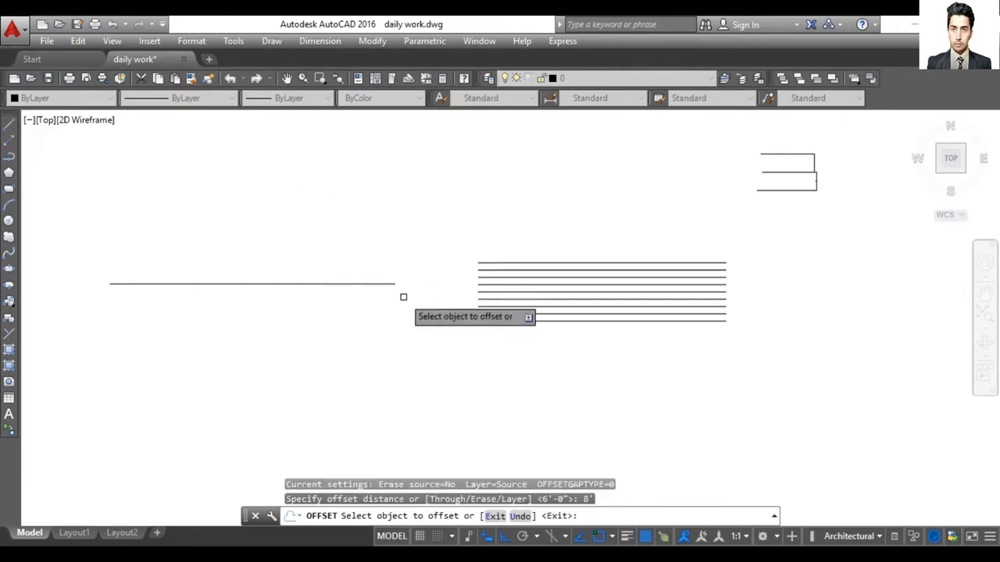
click(268, 284)
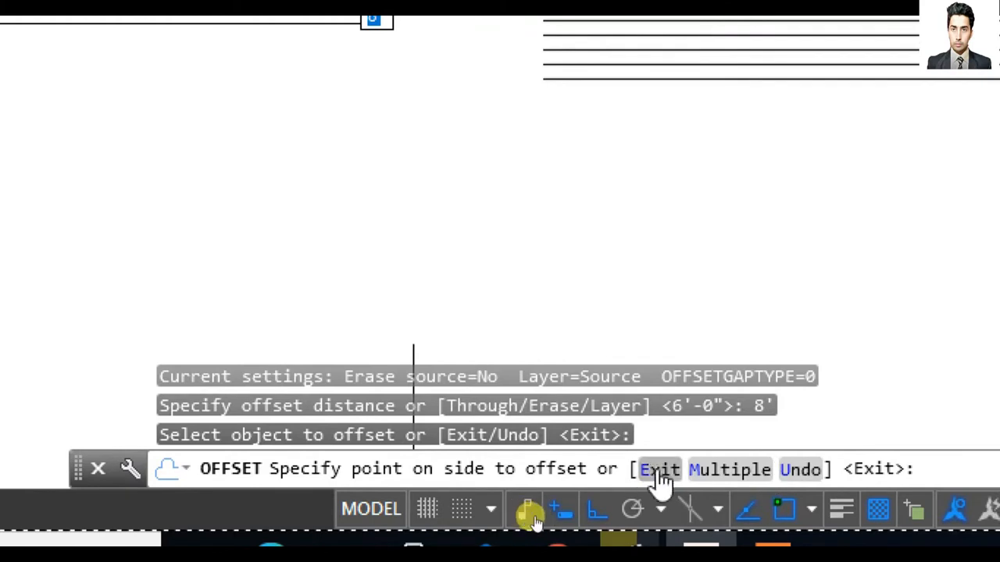
click(714, 471)
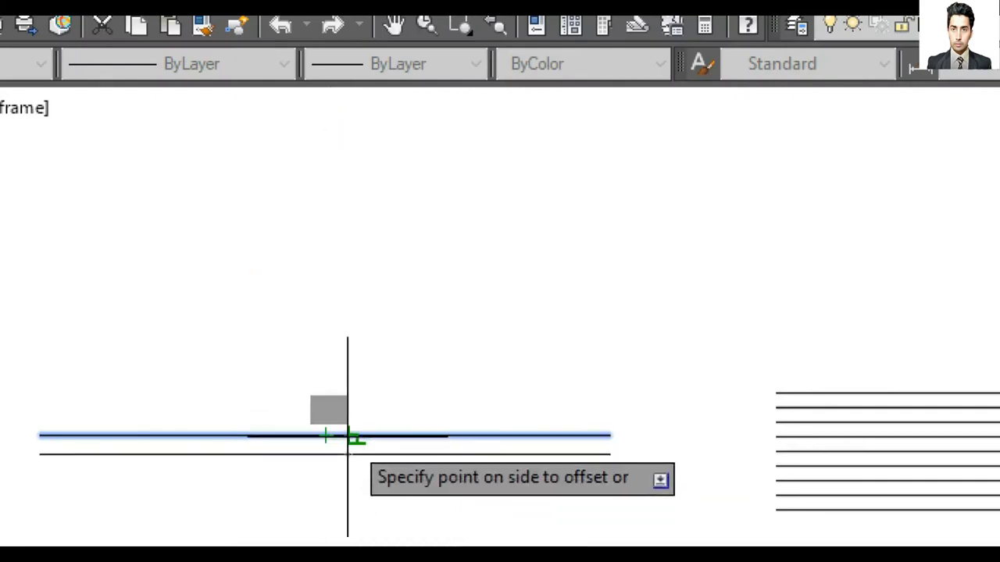
click(351, 286)
click(350, 323)
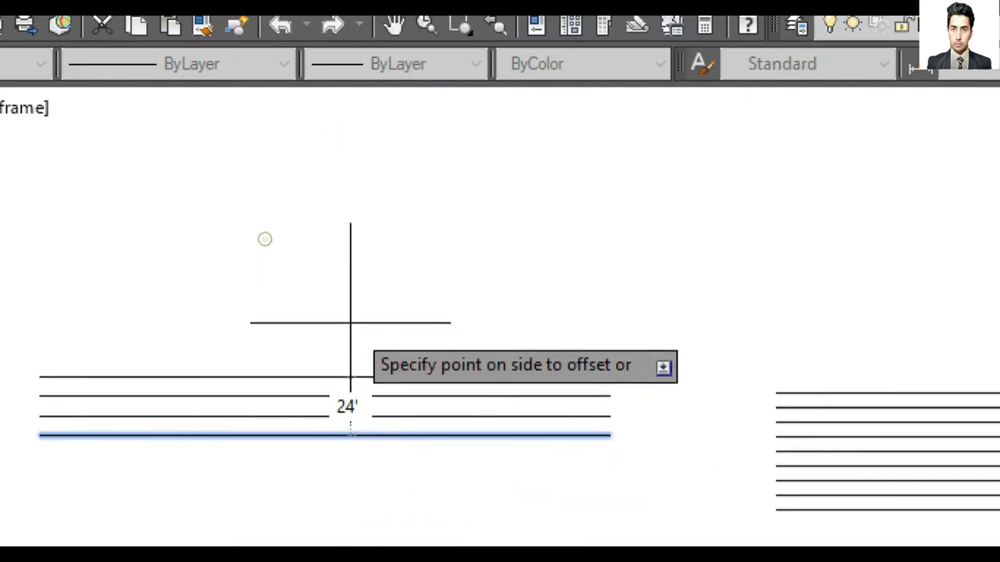
click(355, 296)
click(356, 267)
click(352, 230)
click(354, 219)
click(355, 212)
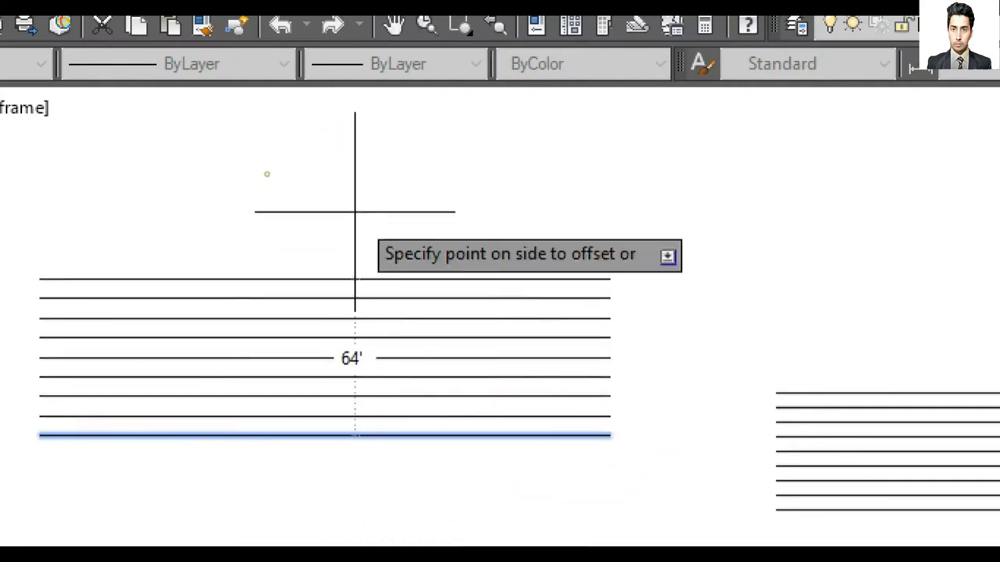
click(354, 188)
click(355, 180)
click(355, 172)
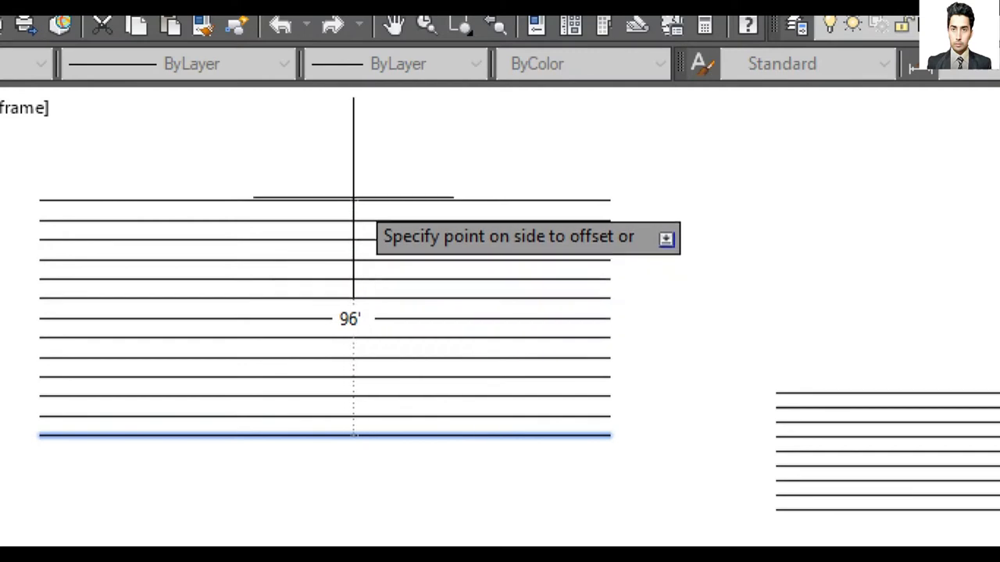
click(351, 137)
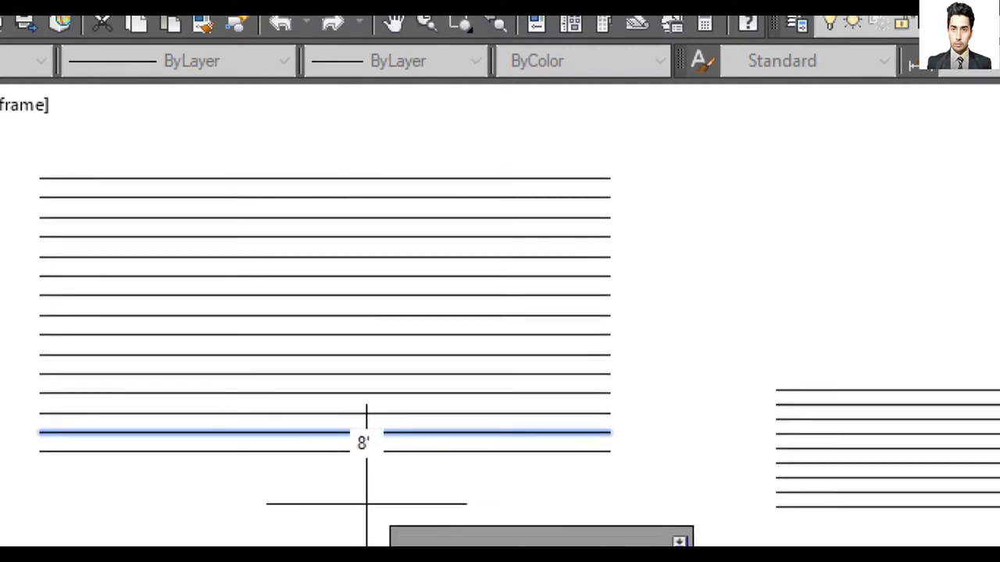
Continue the multiple 8' offset on the other side, placing eight evenly spaced copies below the source line.
click(339, 486)
click(336, 504)
click(344, 505)
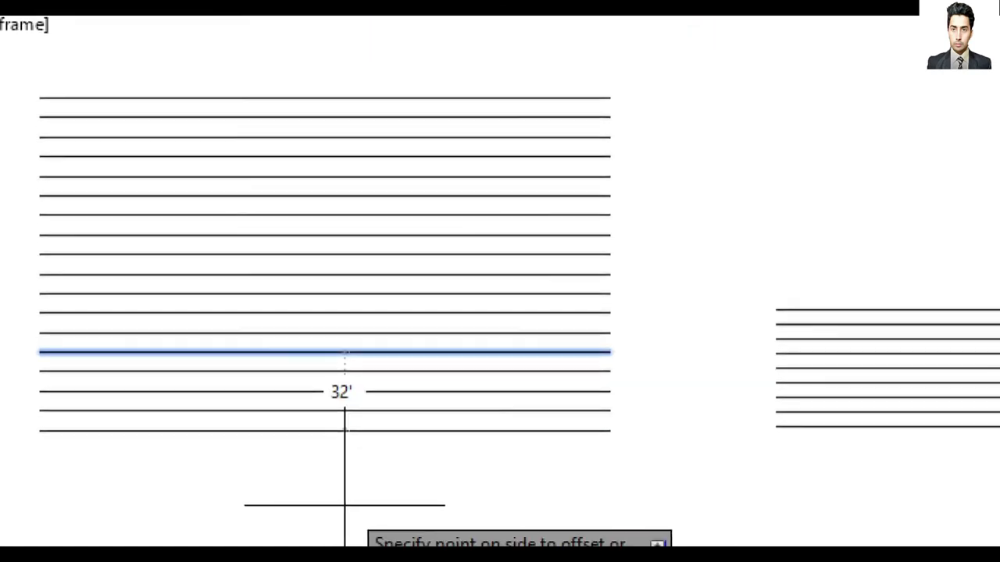
click(344, 504)
click(343, 506)
click(343, 505)
click(343, 505)
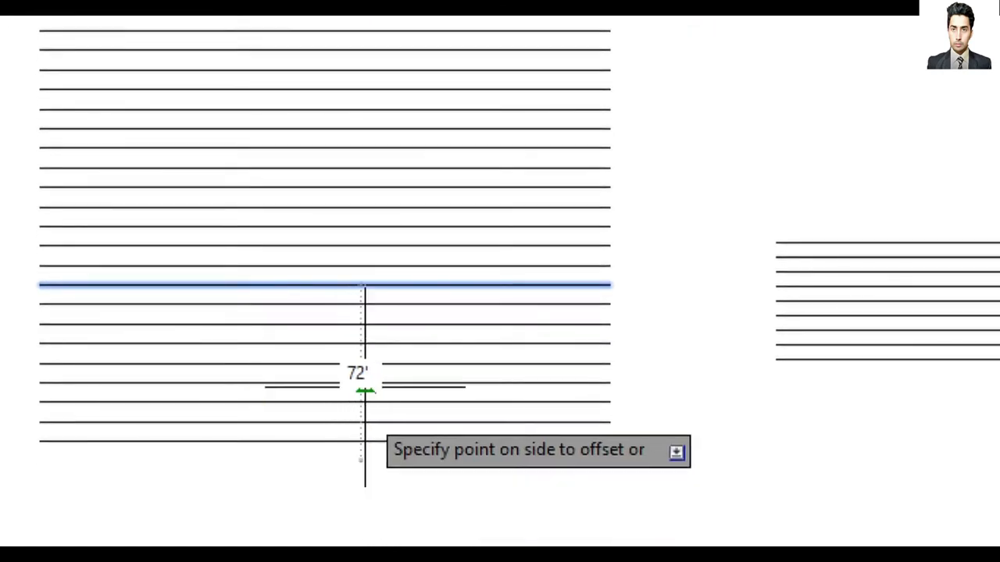
scroll(364, 285, up, 6)
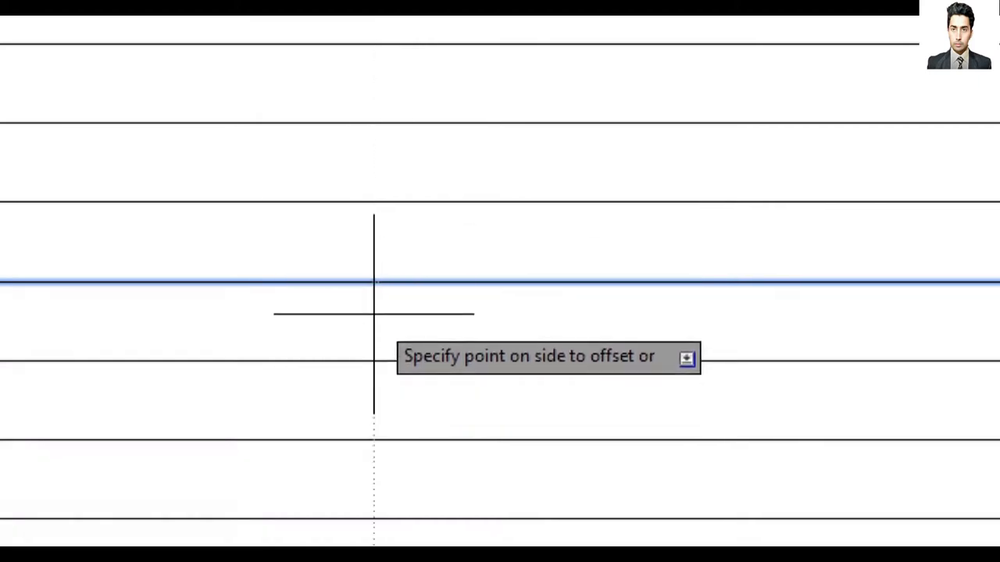
scroll(302, 345, up, 2)
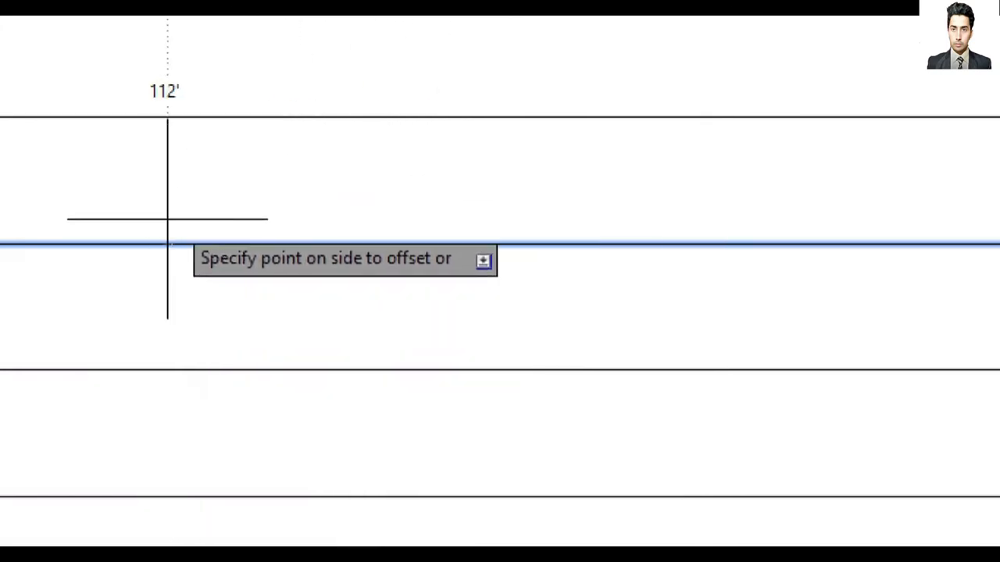
scroll(201, 224, down, 3)
scroll(200, 230, down, 3)
scroll(200, 230, down, 4)
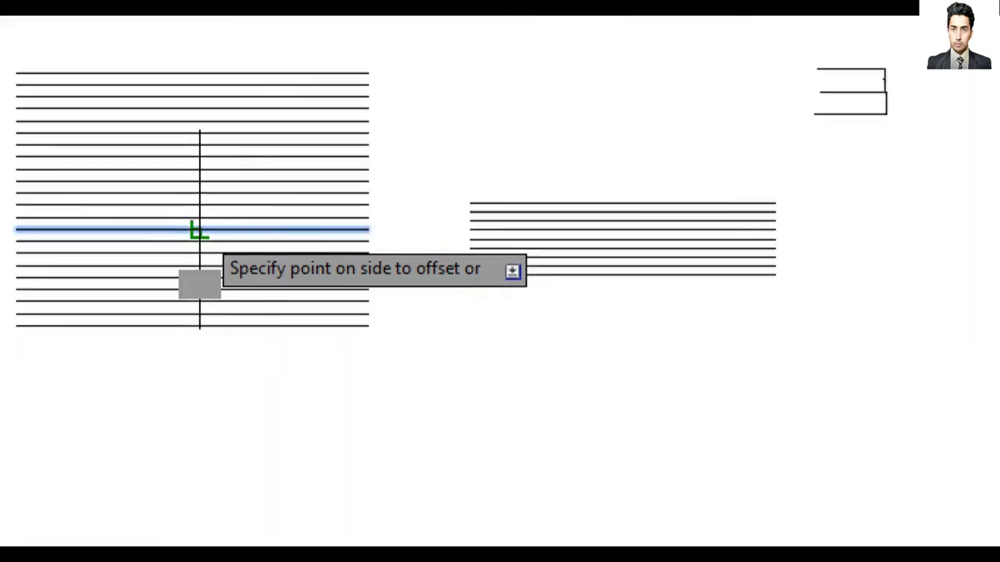
scroll(199, 228, up, 2)
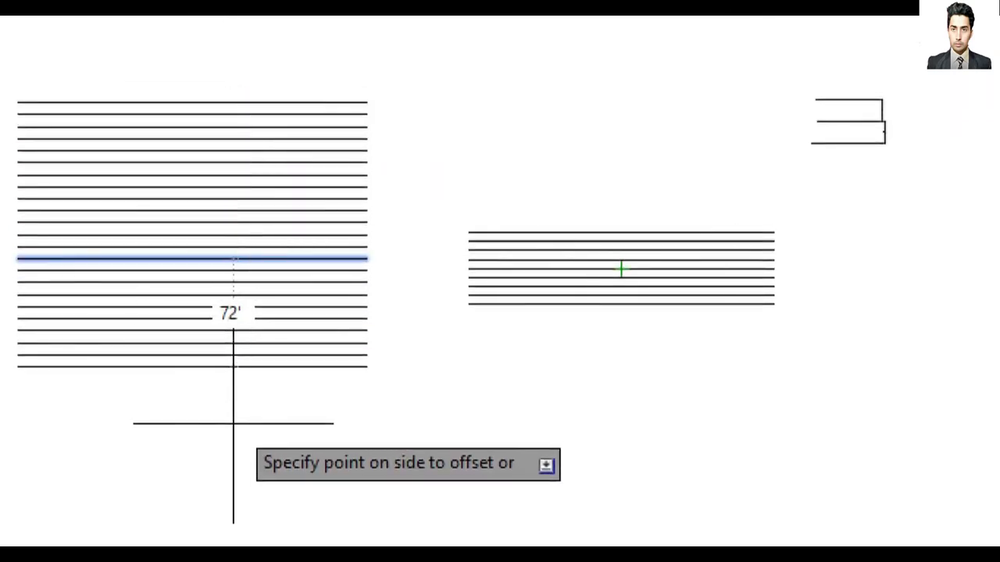
Look over the finished stacks of evenly spaced offset lines and the neighbouring shapes in the drawing.
scroll(292, 444, down, 2)
scroll(292, 440, up, 2)
scroll(261, 377, down, 2)
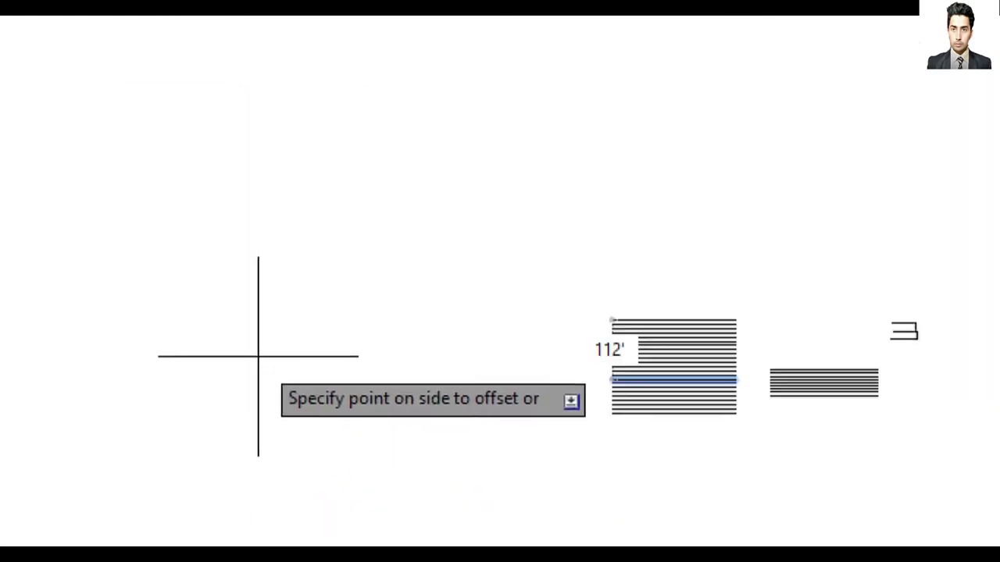
scroll(258, 355, up, 2)
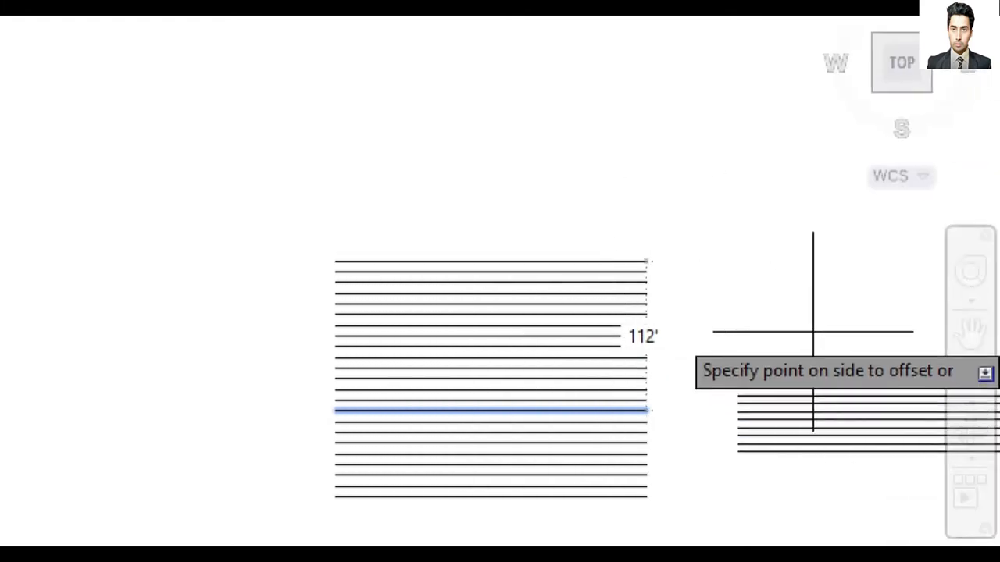
click(971, 328)
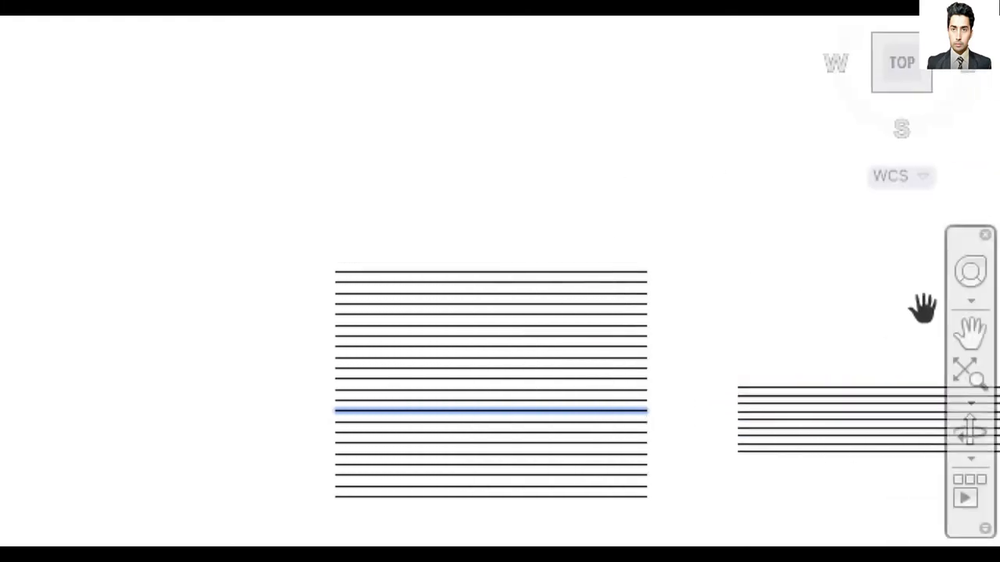
mouse_move(619, 290)
mouse_down()
mouse_move(439, 284)
mouse_move(603, 265)
mouse_move(258, 237)
mouse_move(397, 254)
mouse_up()
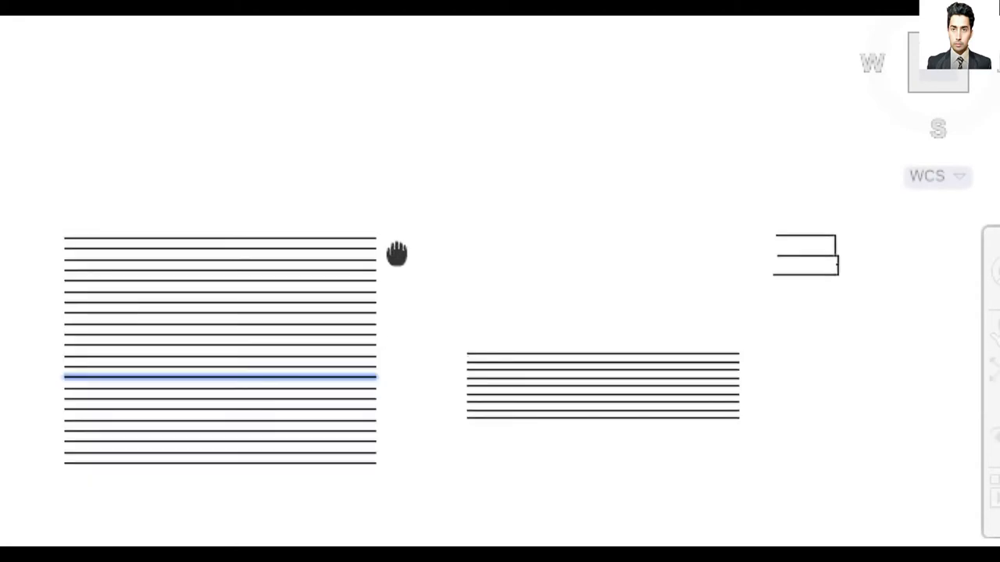
scroll(400, 272, down, 2)
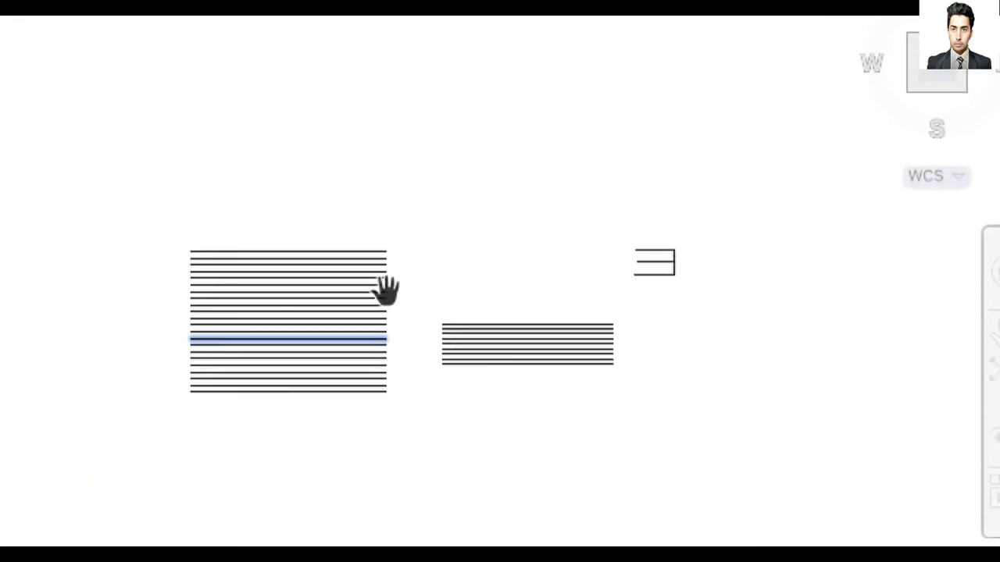
scroll(387, 290, up, 4)
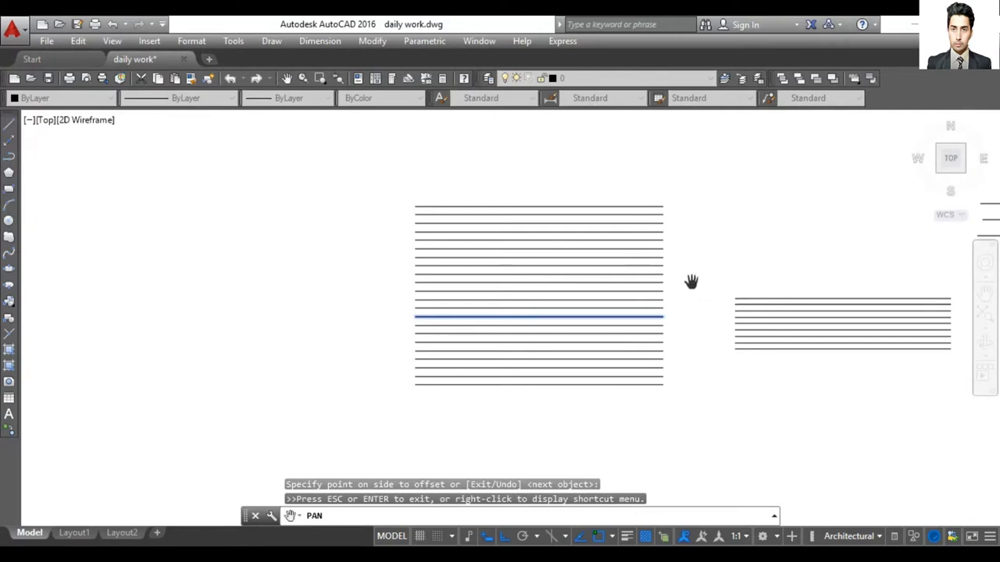
scroll(691, 281, down, 2)
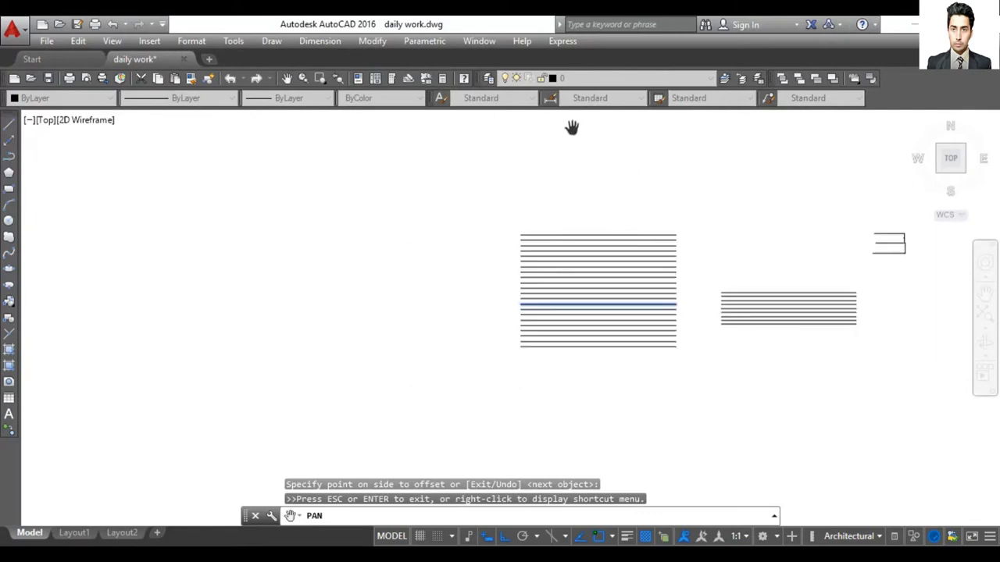
scroll(543, 226, up, 2)
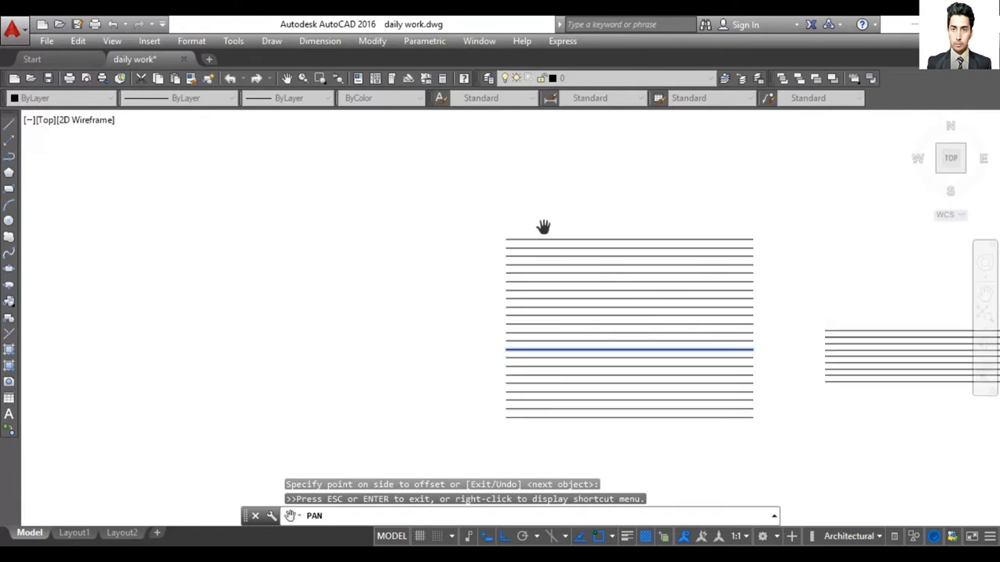
Make line1 the current layer in the Layer Properties Manager and close the manager.
click(488, 78)
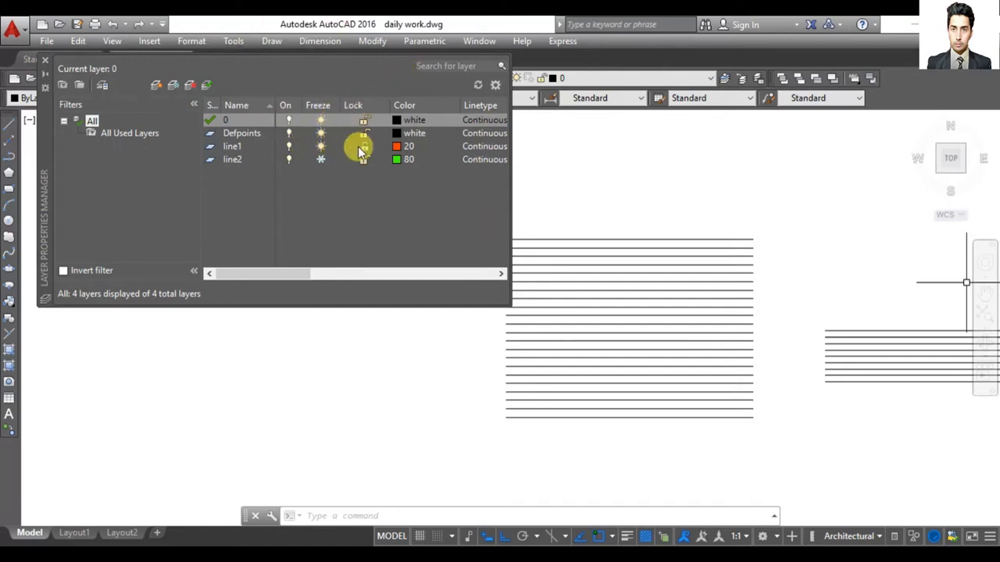
click(241, 134)
click(237, 145)
click(238, 135)
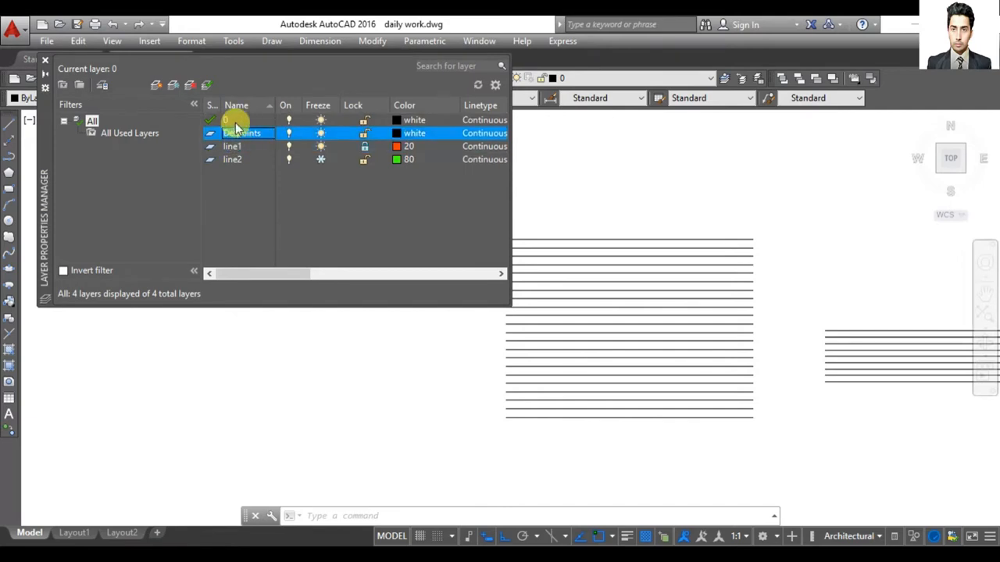
click(249, 123)
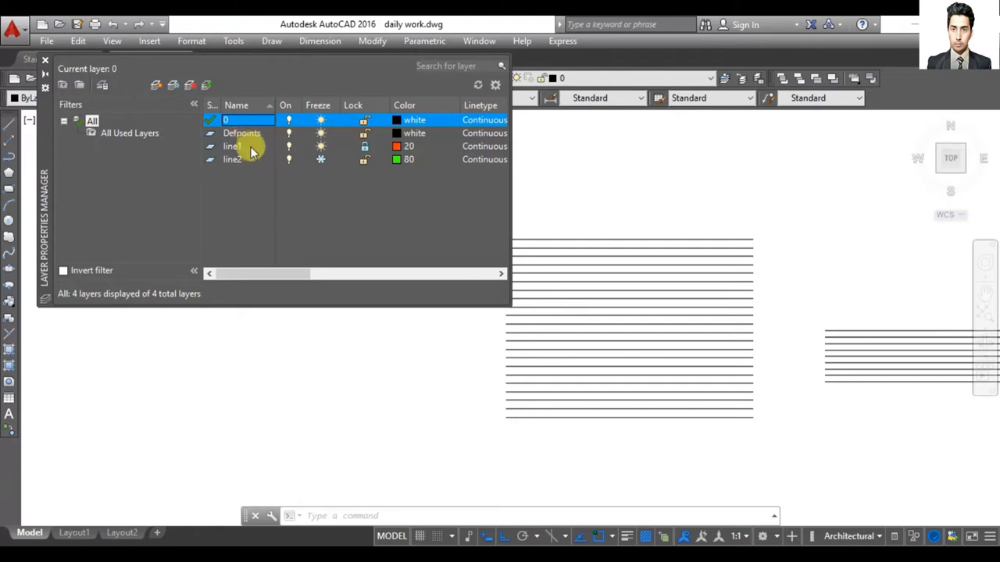
click(236, 149)
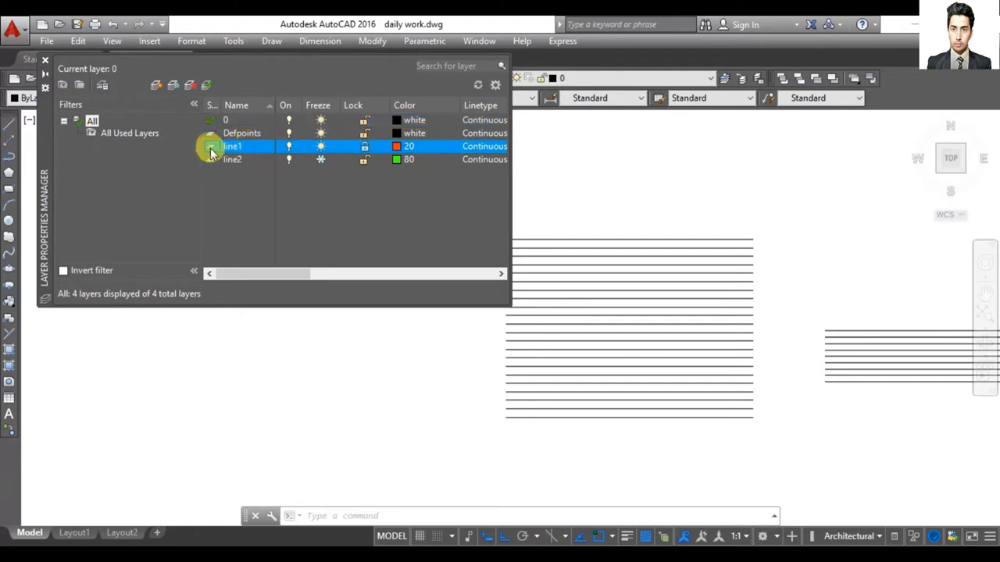
double_click(210, 148)
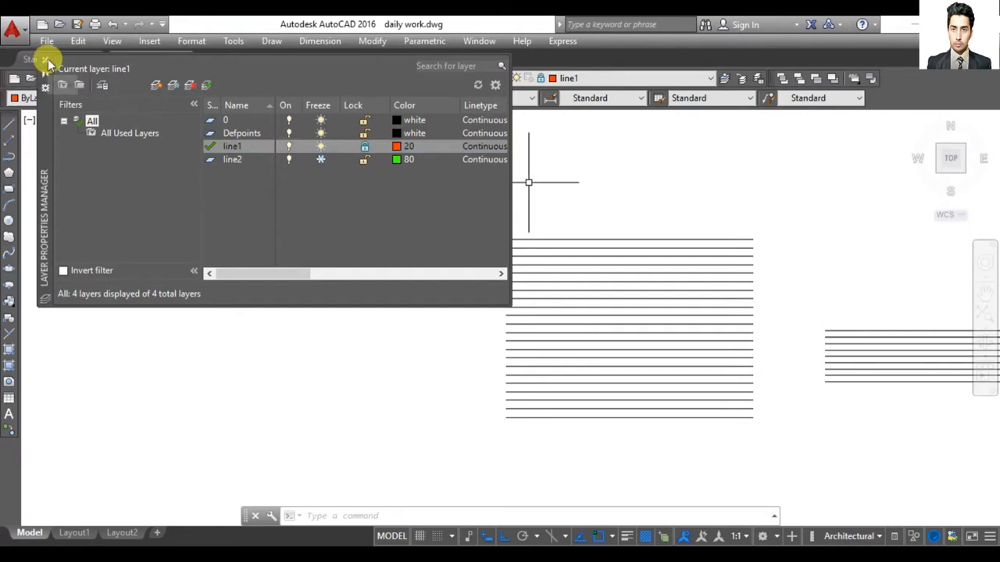
click(45, 60)
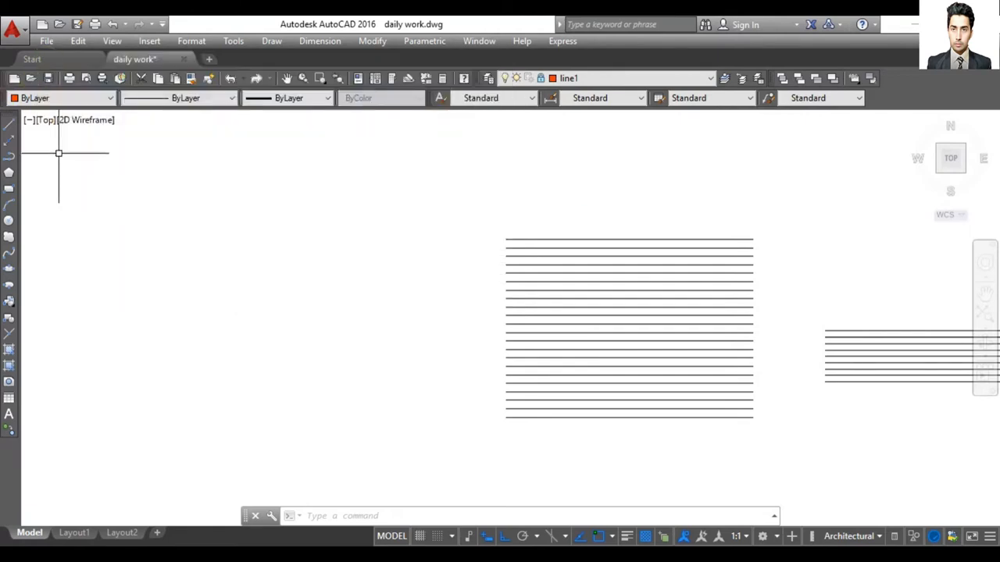
Draw a single horizontal line on layer line1 in the empty area to the left of the large stack of lines.
click(9, 129)
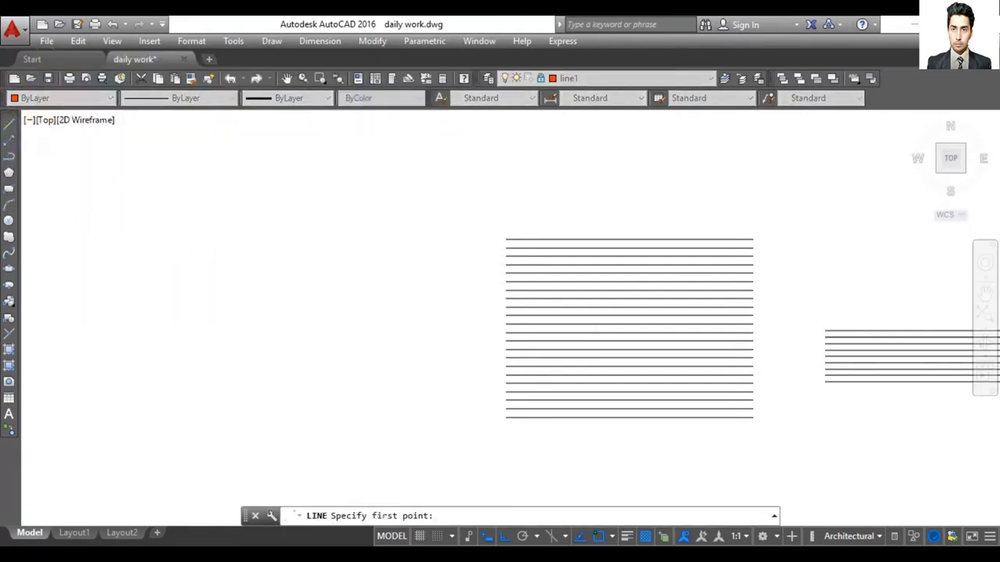
click(72, 263)
click(336, 264)
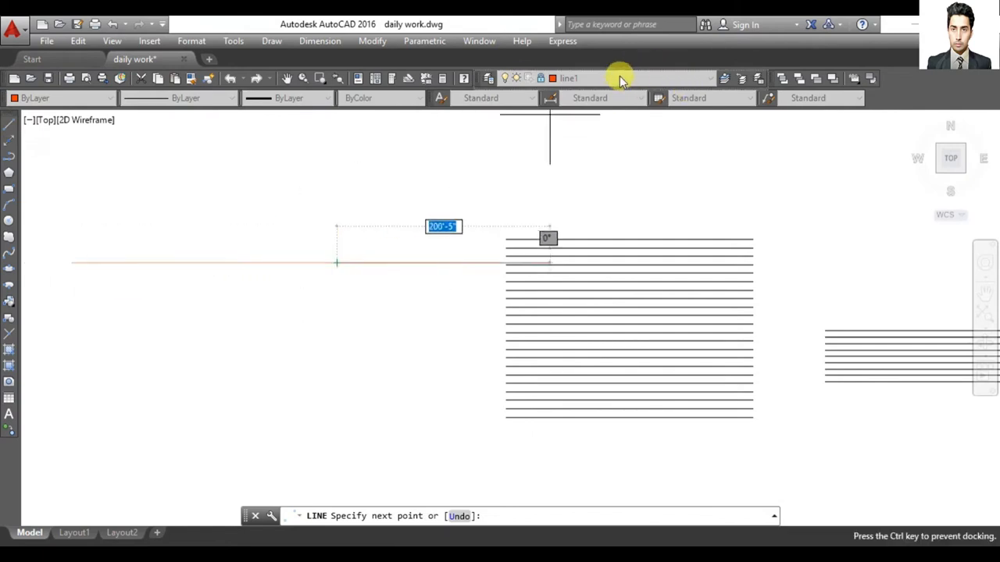
Unlock layer line1 in the Layer Properties Manager and check its lineweight.
click(488, 79)
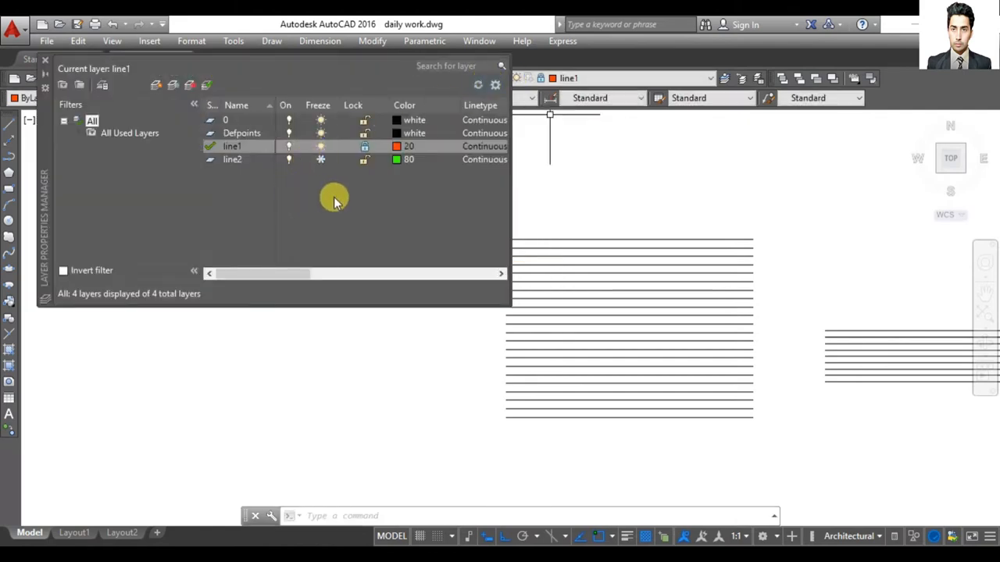
click(364, 149)
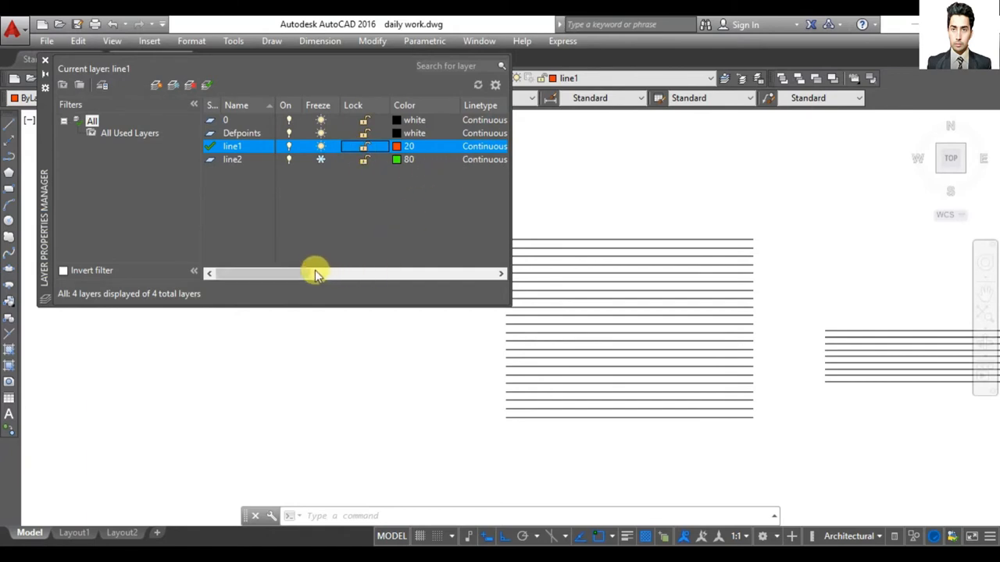
drag(303, 274, 373, 264)
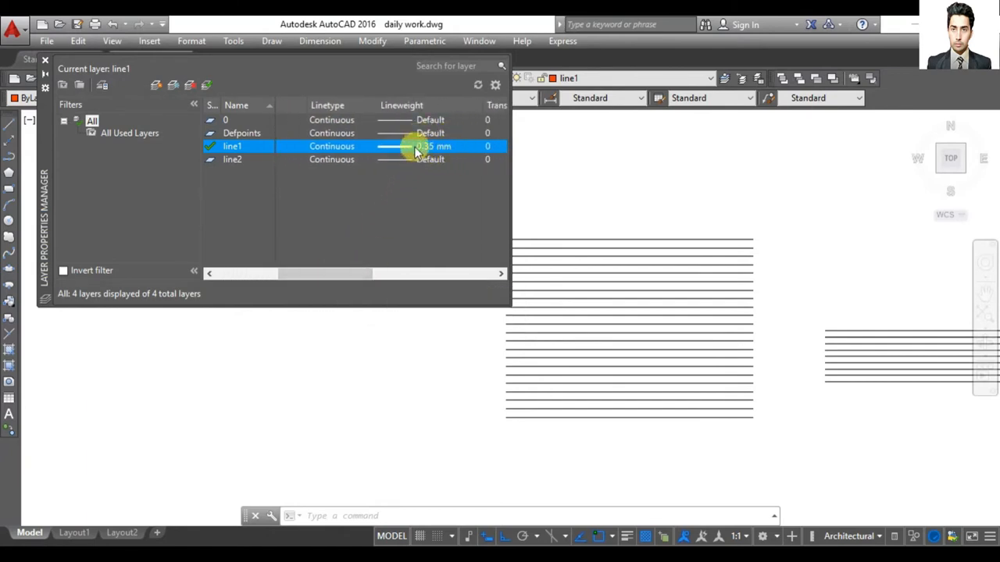
click(45, 61)
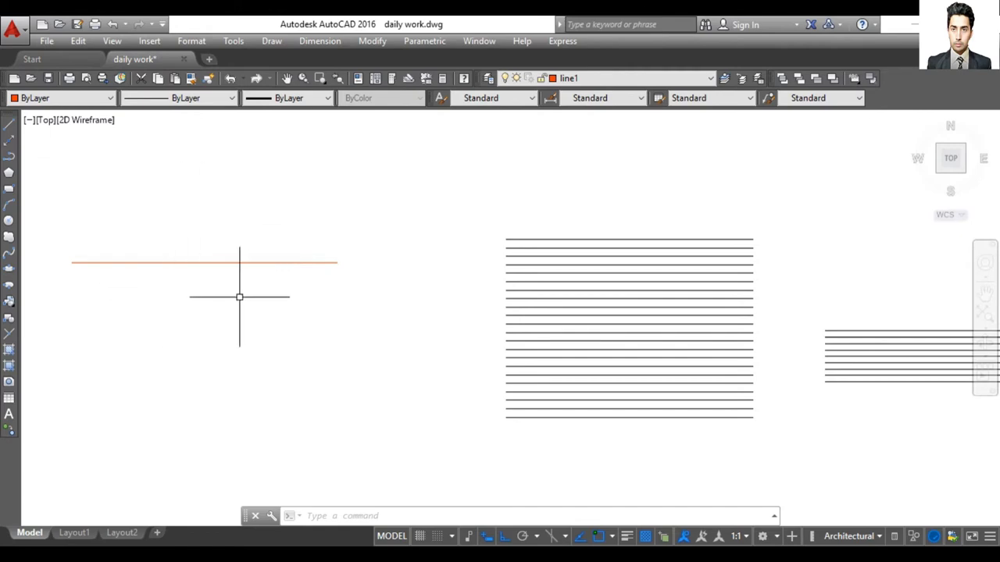
Turn on the lineweight display for the drawing.
mouse_move(567, 393)
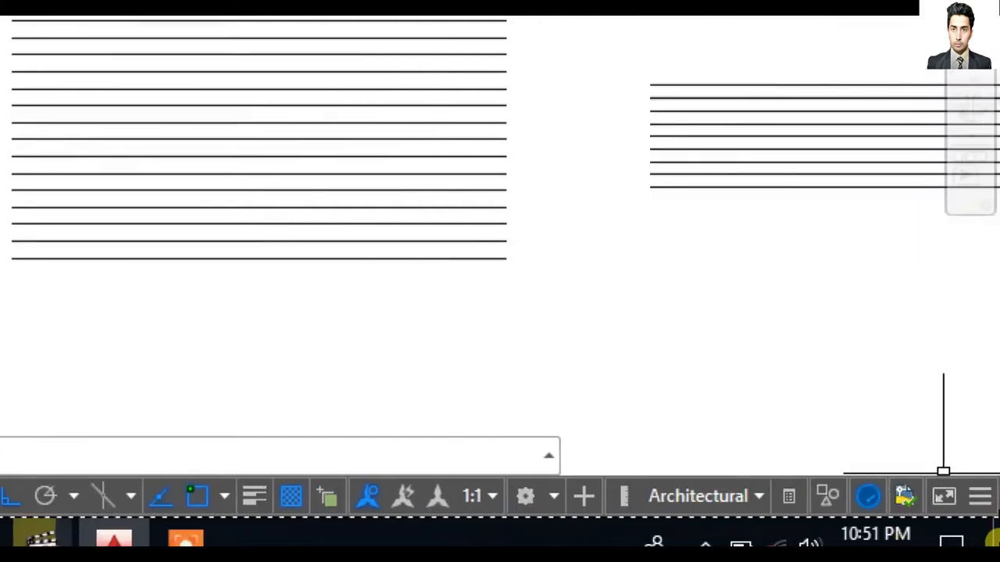
click(979, 497)
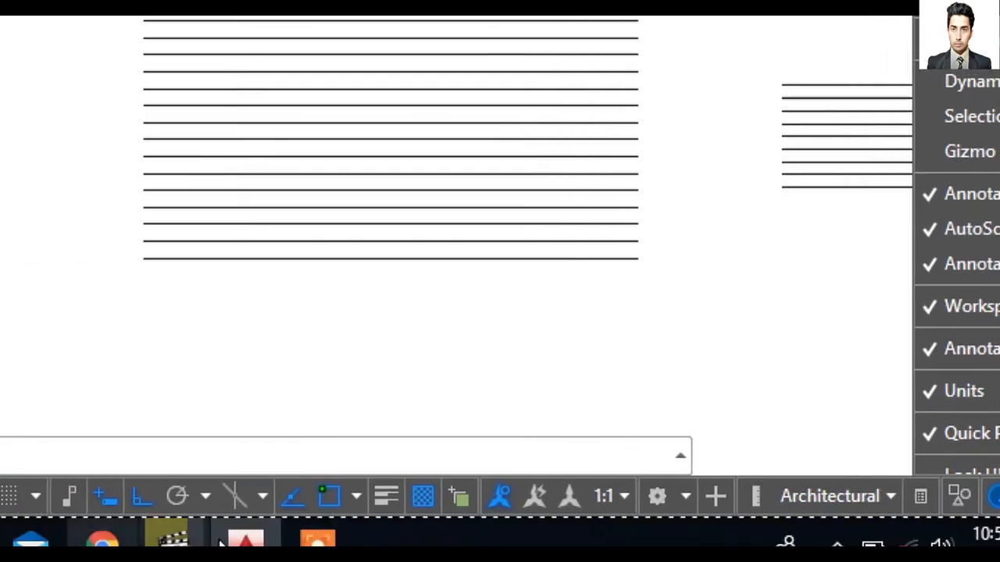
click(386, 495)
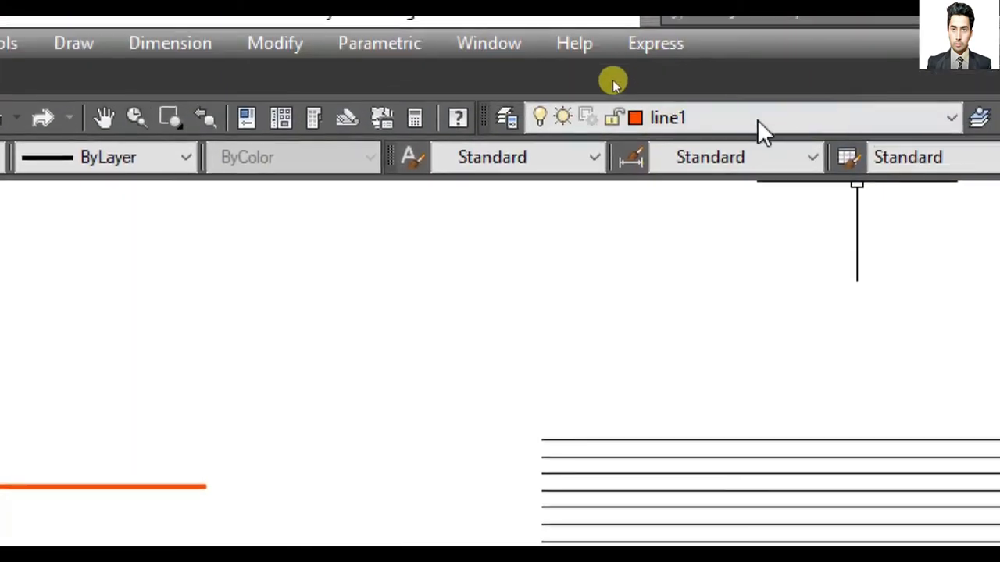
click(707, 43)
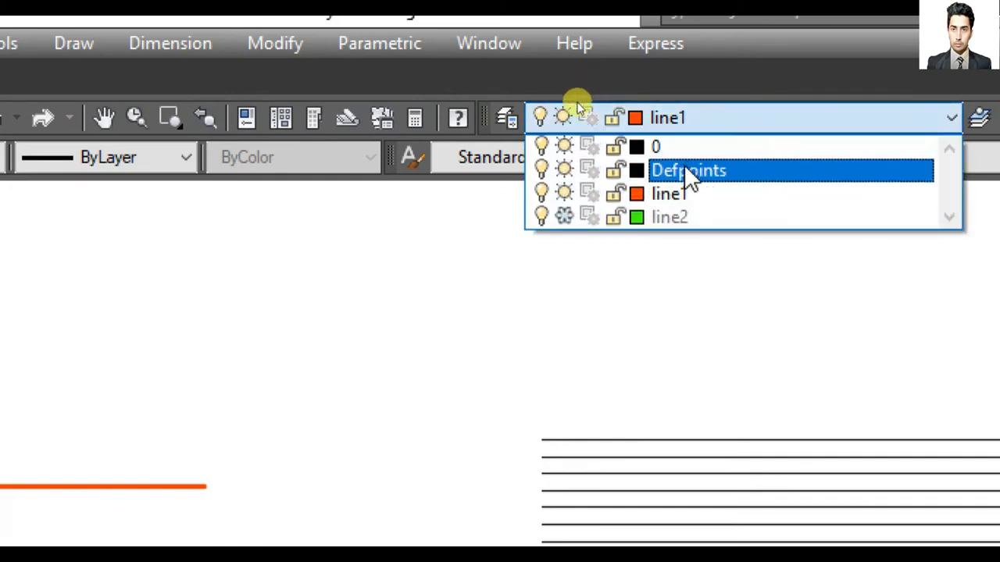
click(651, 234)
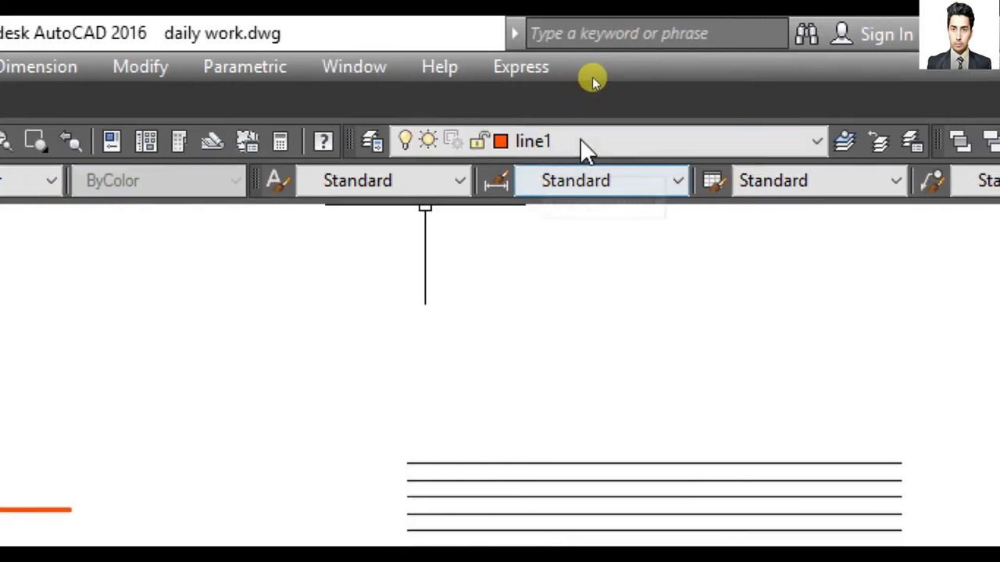
click(582, 143)
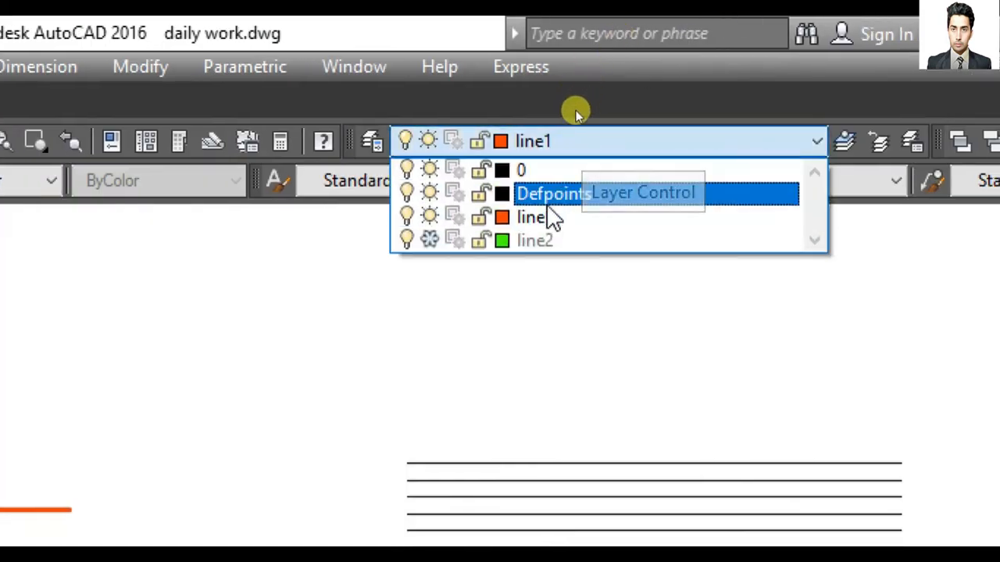
click(177, 496)
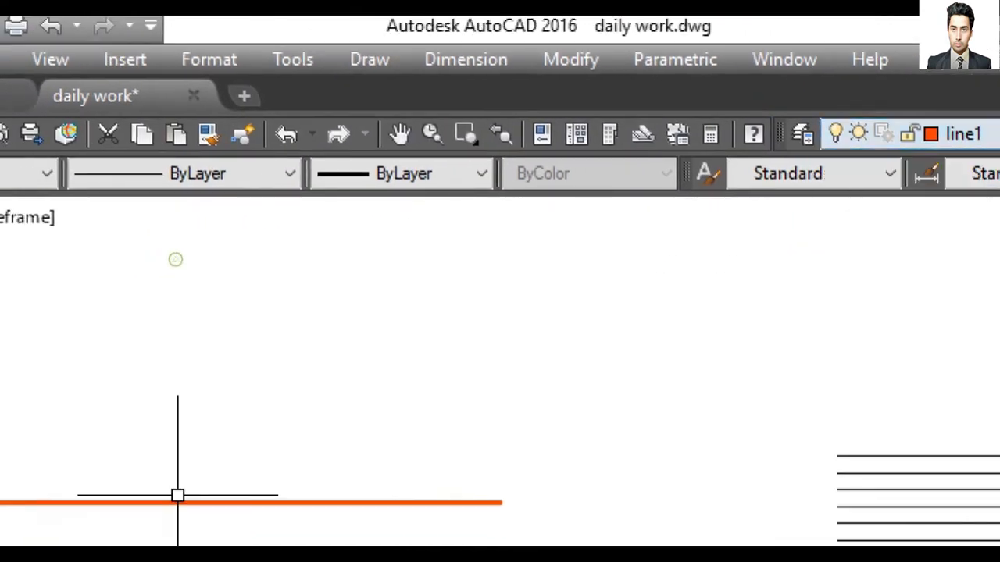
Select the thick orange horizontal line and move it to the frozen layer line2, accepting the alert.
click(194, 490)
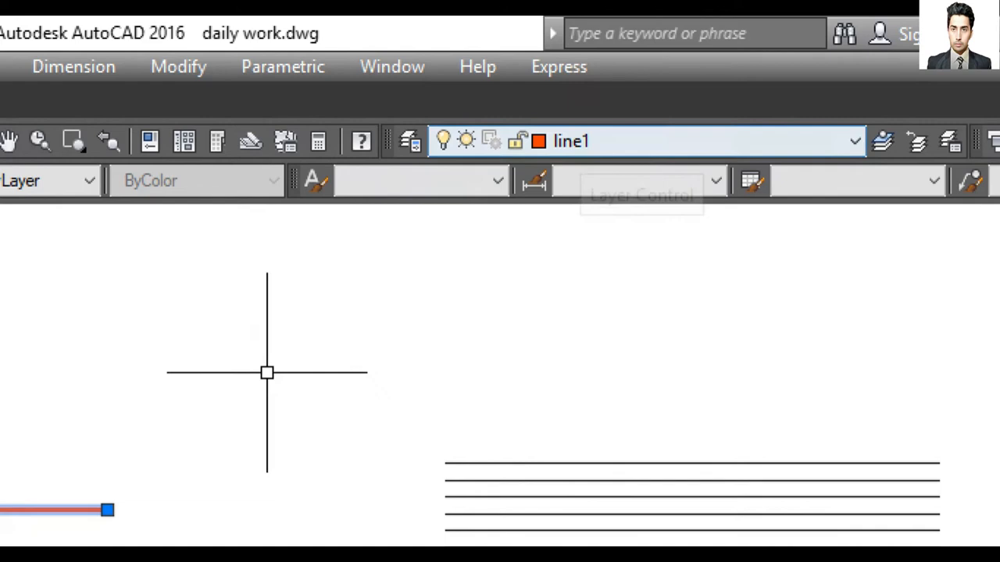
click(620, 140)
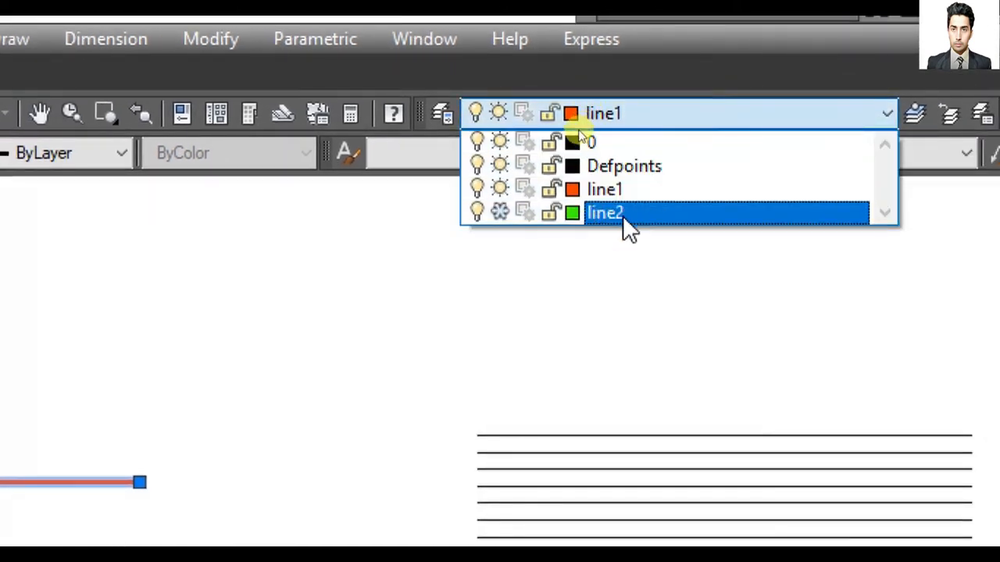
click(625, 216)
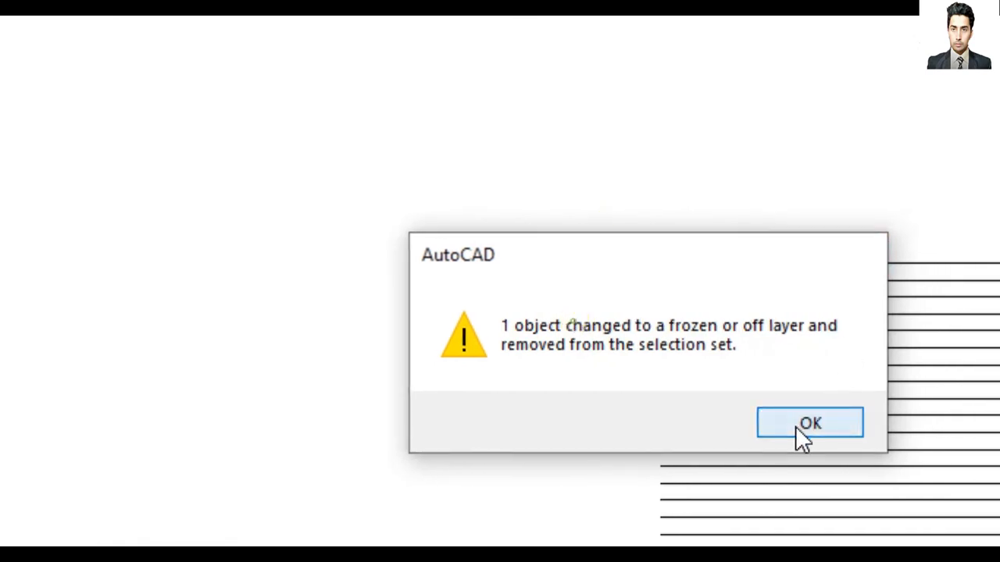
click(797, 426)
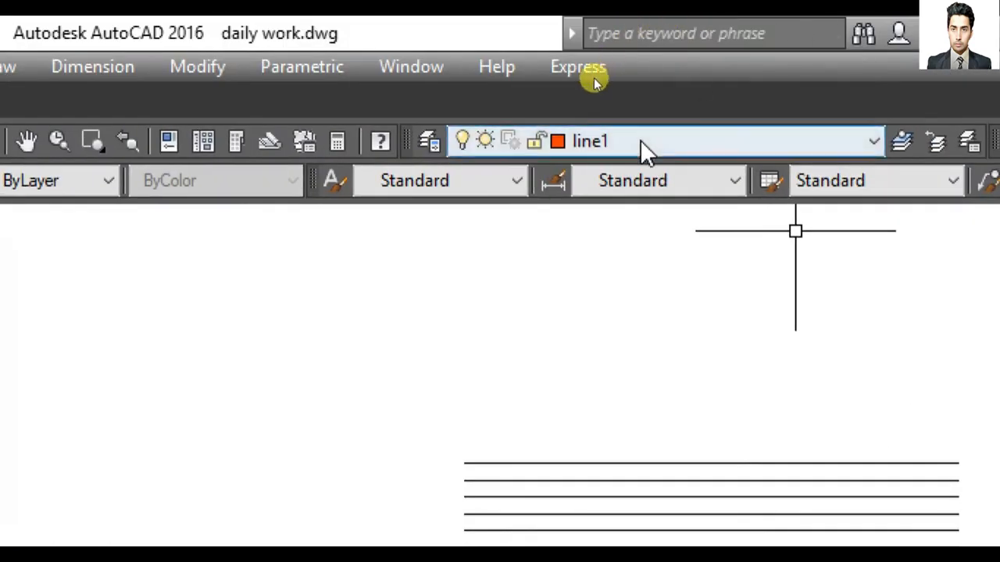
Draw a horizontal line on layer line1 in the empty area to the left of the large stack of lines.
click(640, 139)
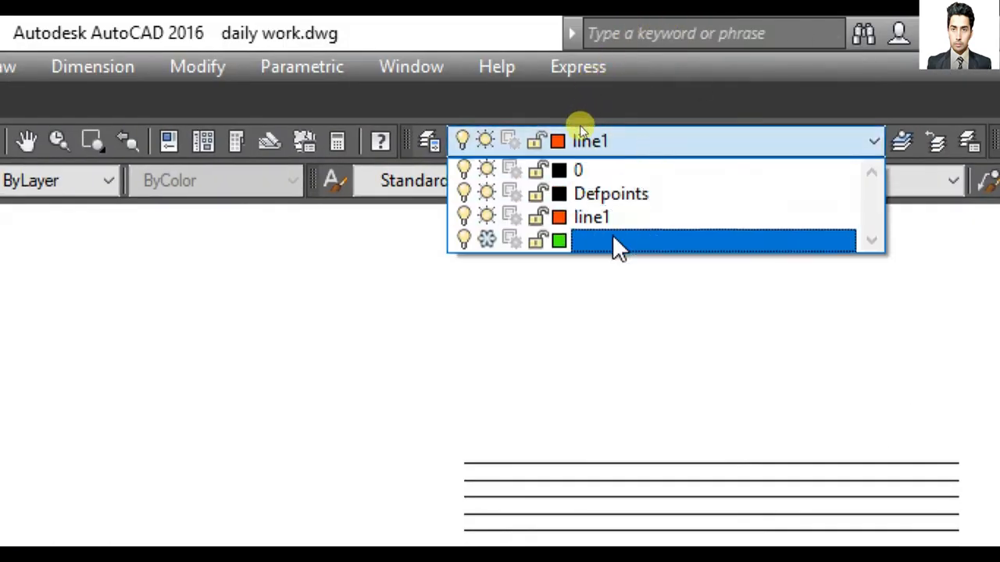
click(610, 211)
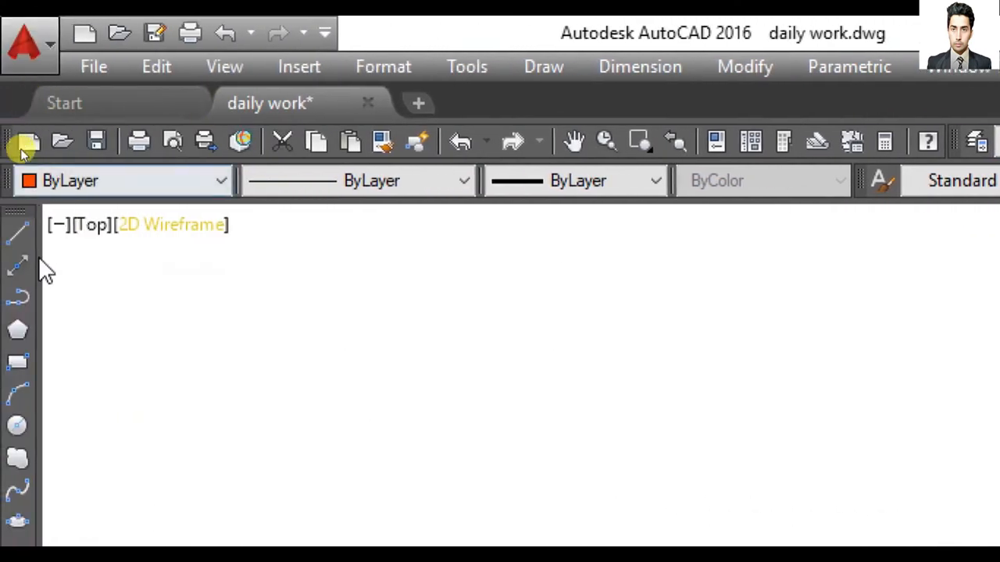
click(18, 431)
click(373, 432)
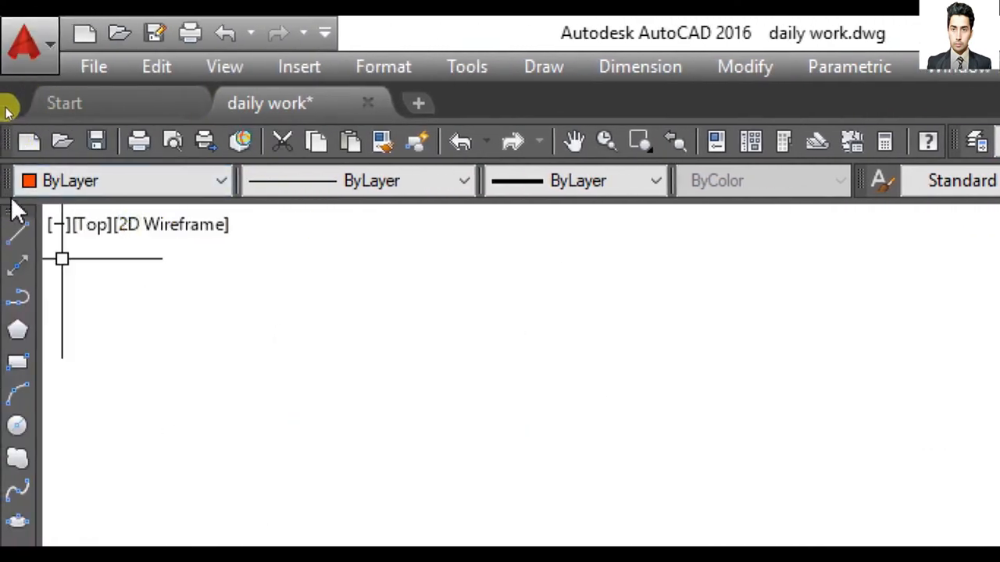
click(18, 232)
click(261, 432)
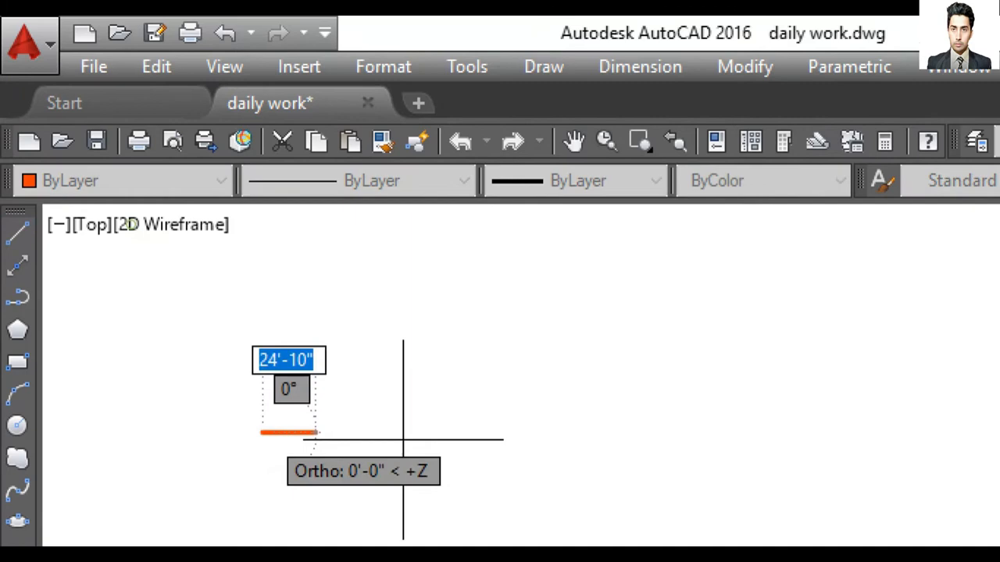
click(748, 433)
key(Return)
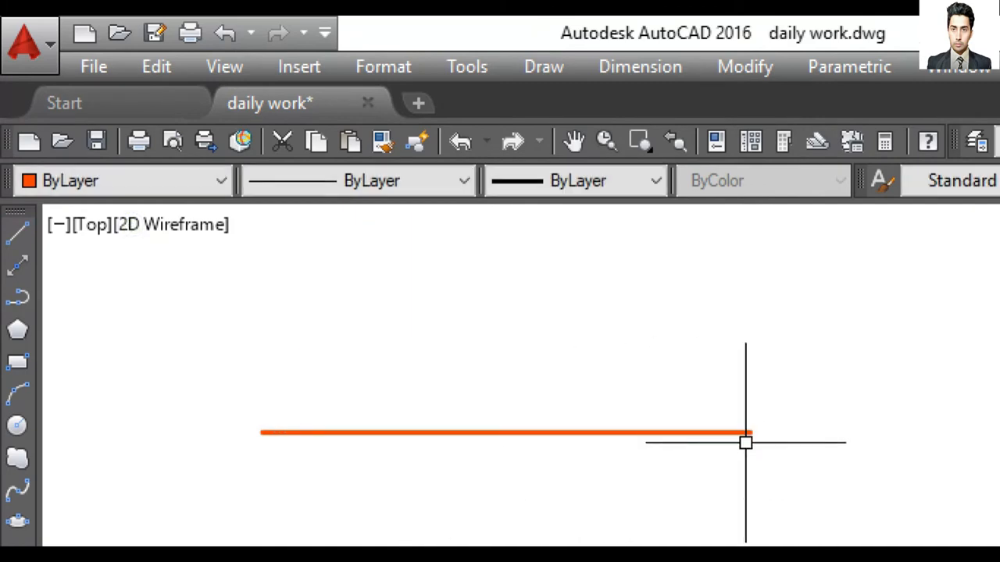
Try to make the frozen layer line2 the current layer.
click(799, 132)
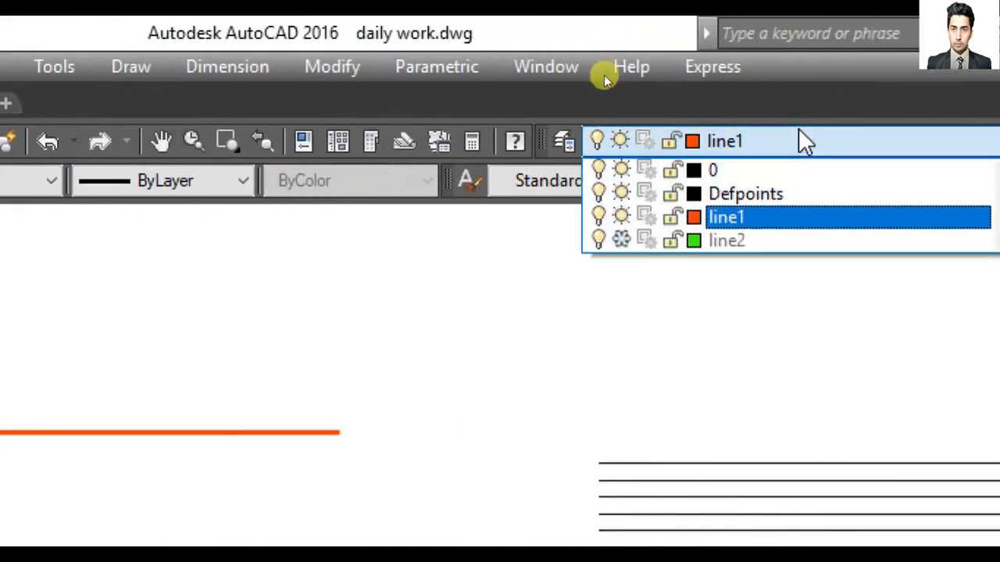
click(749, 219)
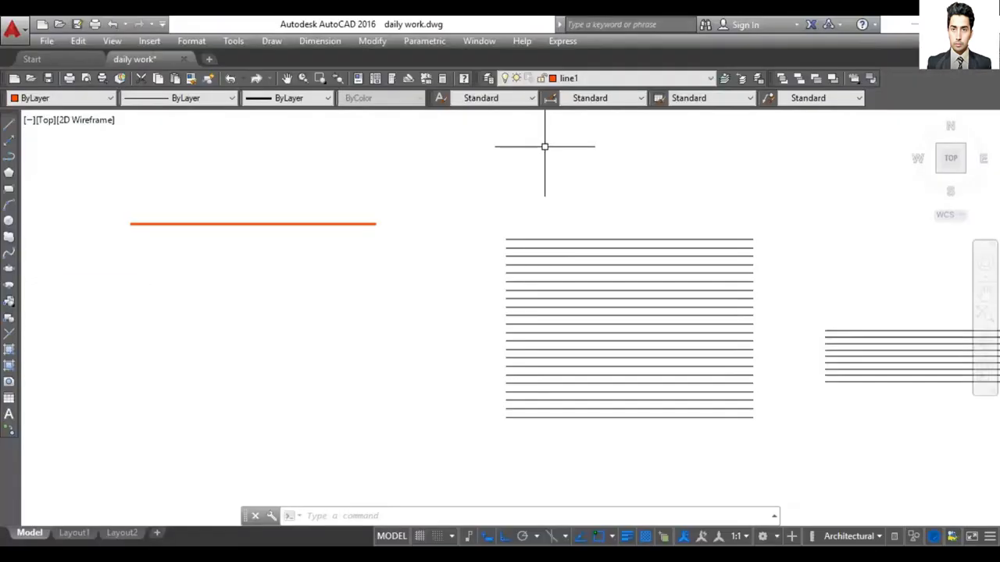
click(571, 78)
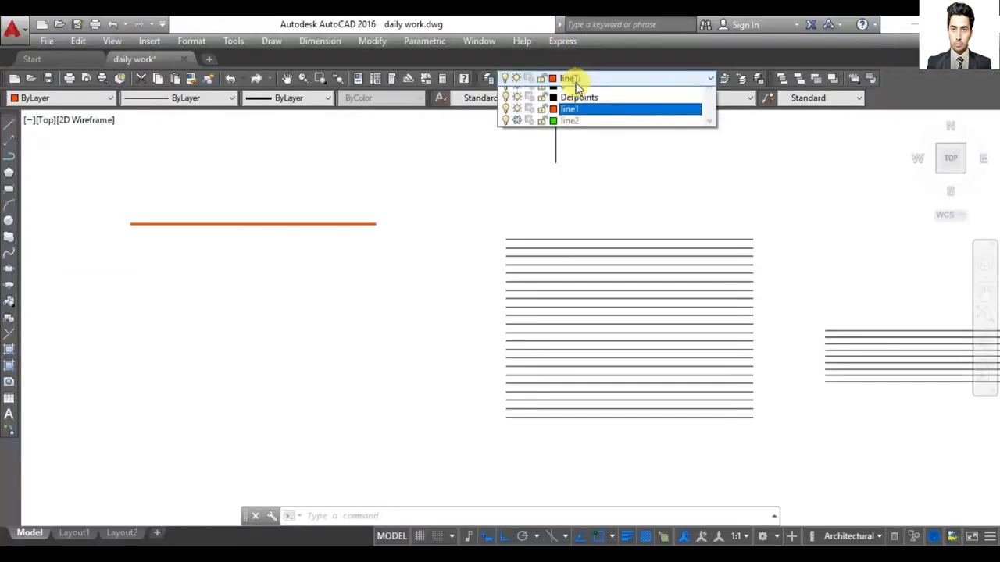
click(566, 130)
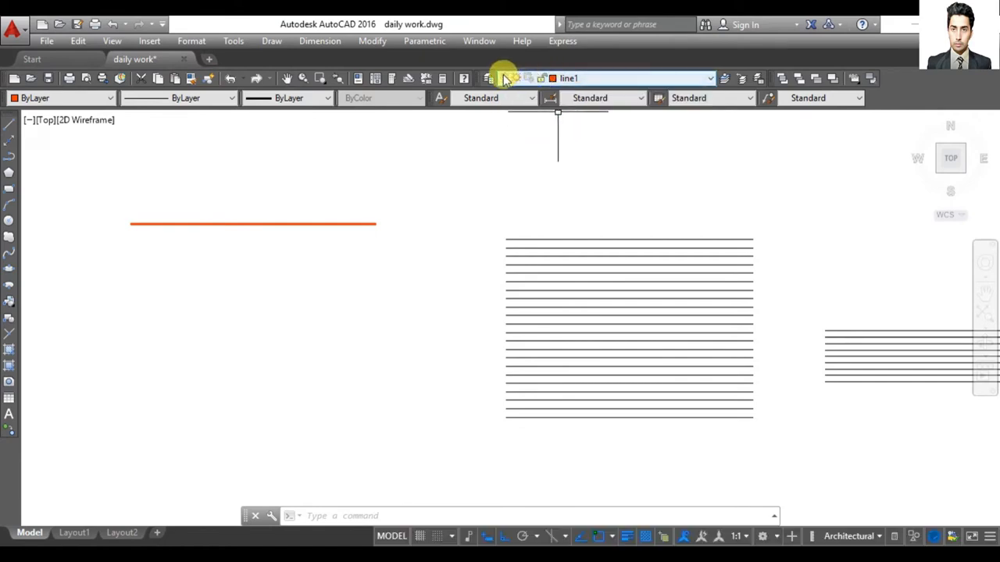
Thaw layer line2 in the Layer Properties Manager and make it the current layer.
click(488, 77)
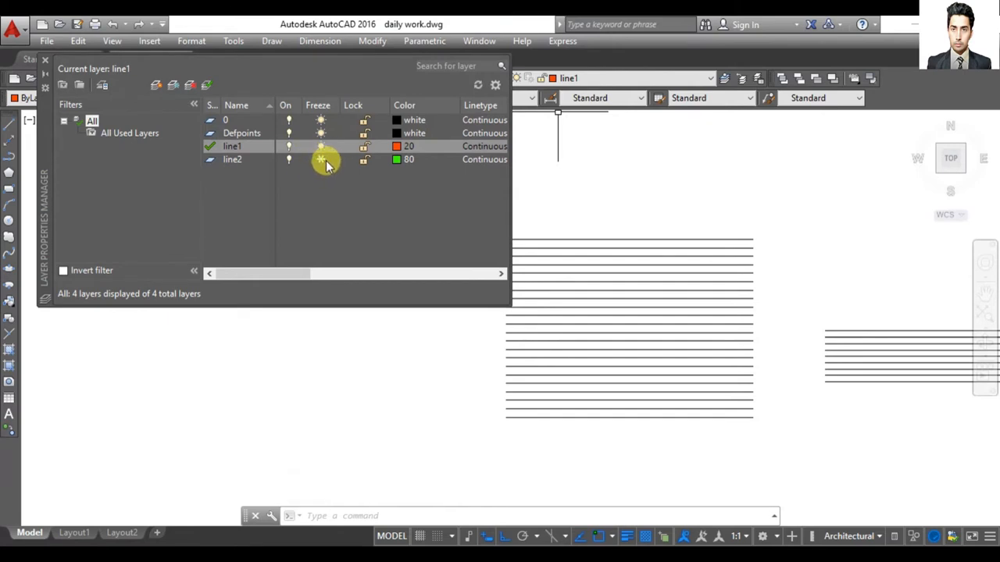
click(321, 159)
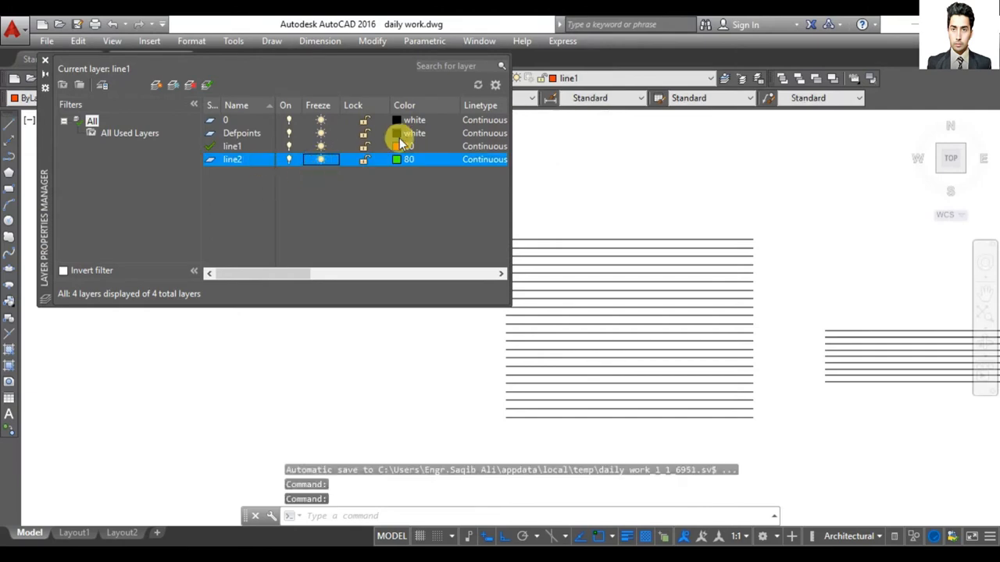
click(45, 62)
click(577, 82)
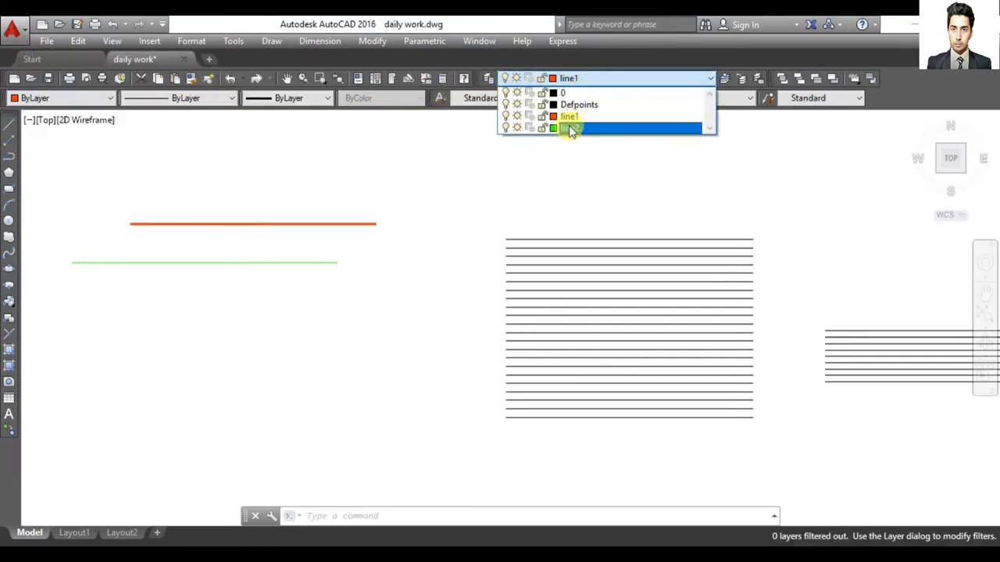
click(570, 129)
Erase the green horizontal line below the thick orange line.
click(146, 262)
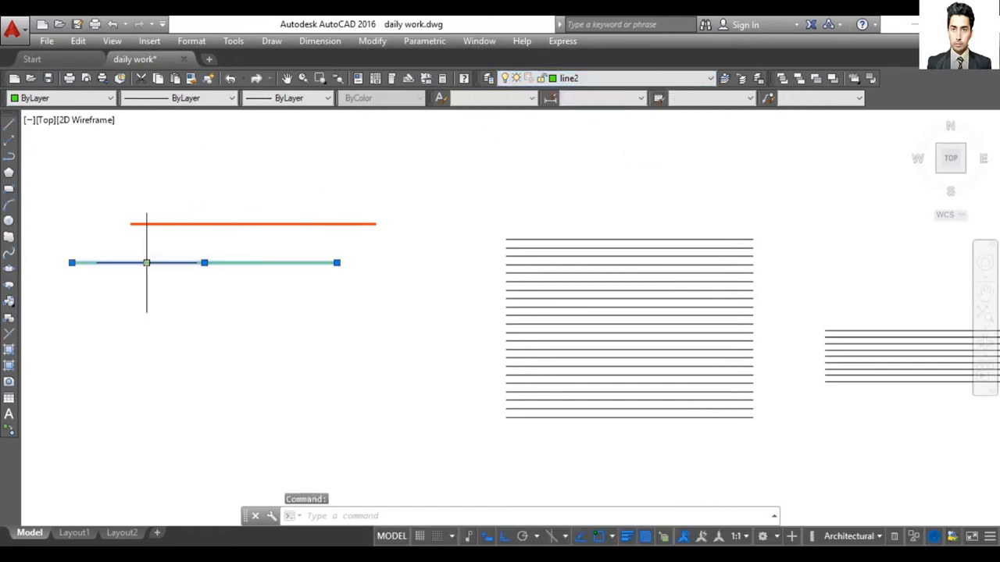
key(Delete)
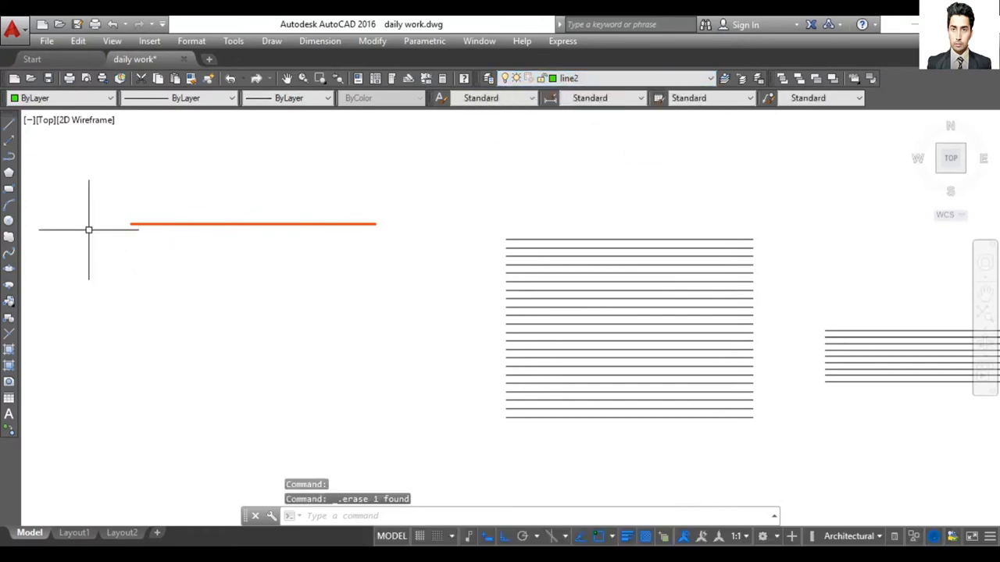
click(10, 127)
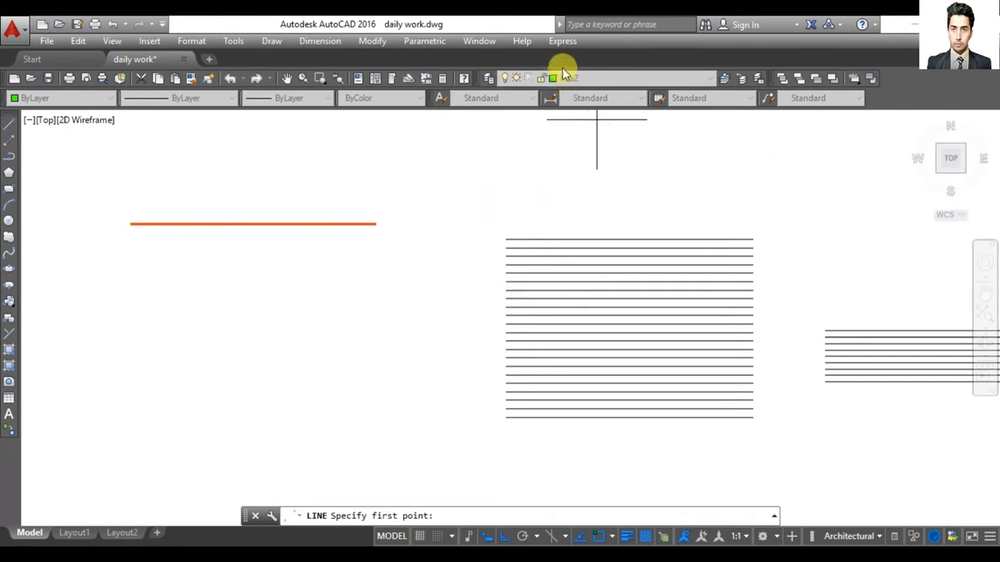
click(369, 42)
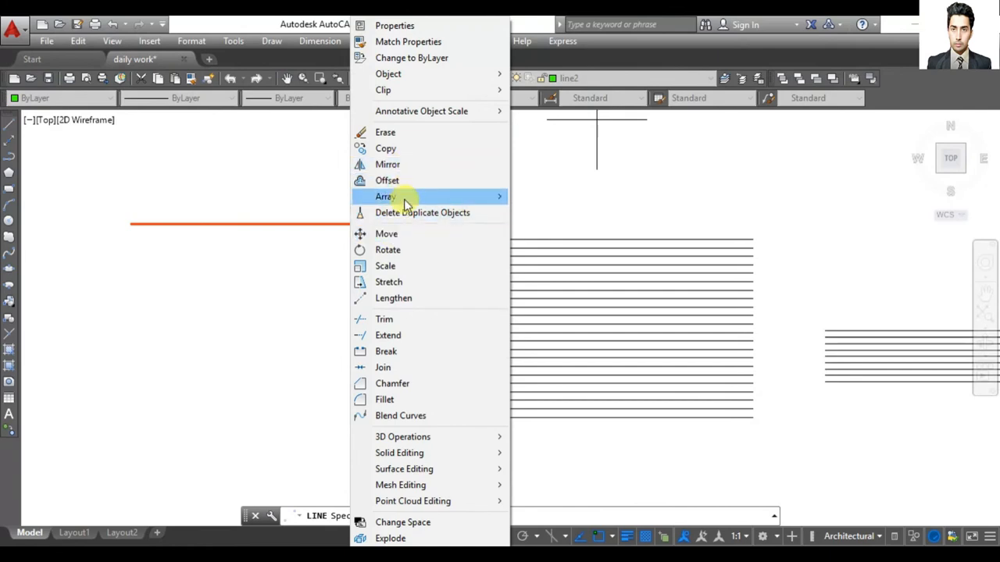
mouse_move(405, 201)
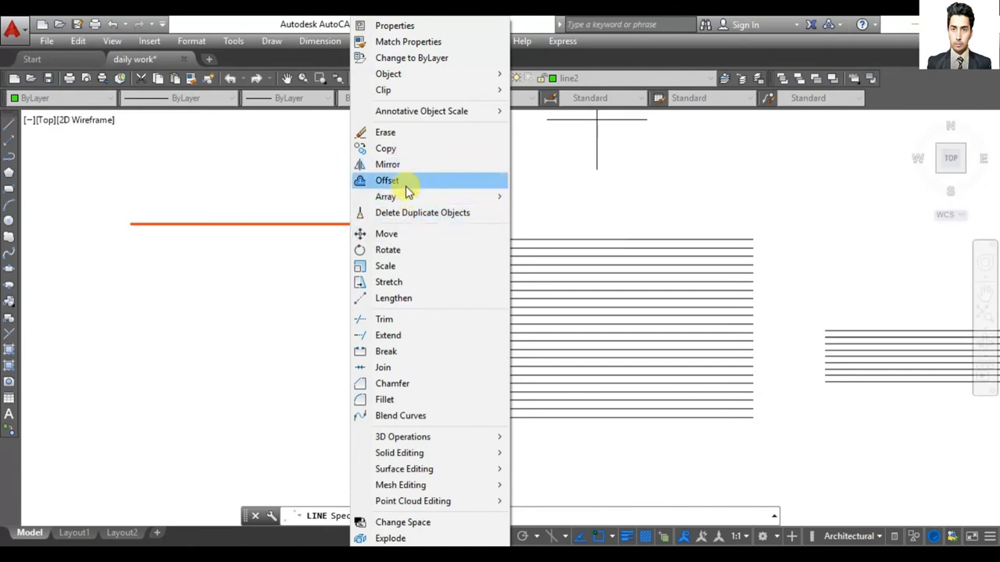
click(398, 180)
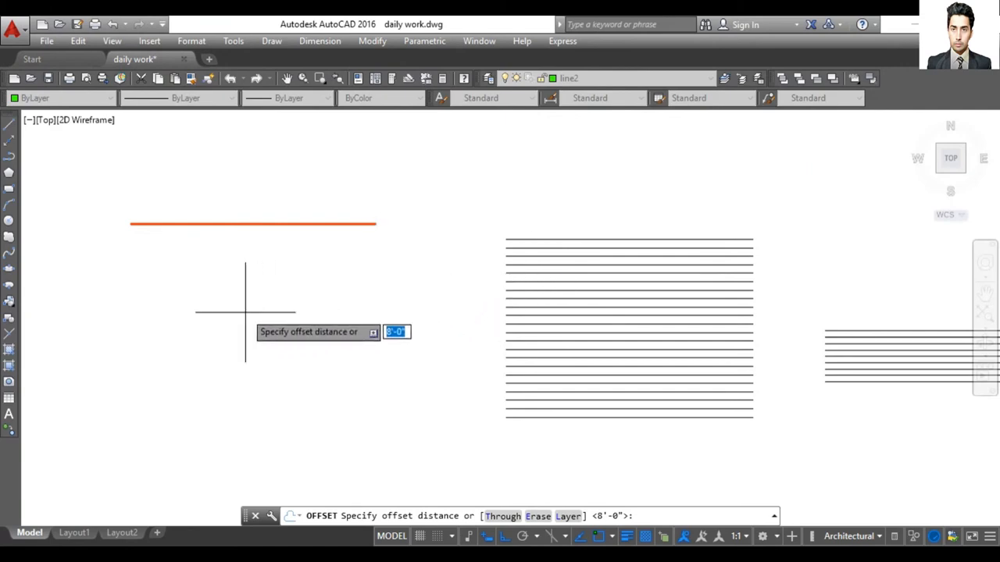
text(3')
key(Return)
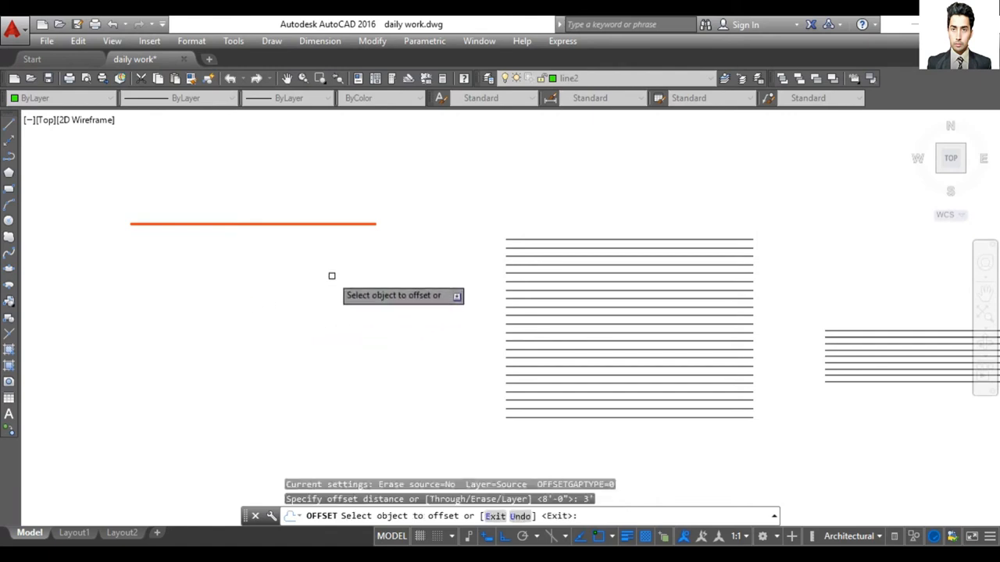
key(Escape)
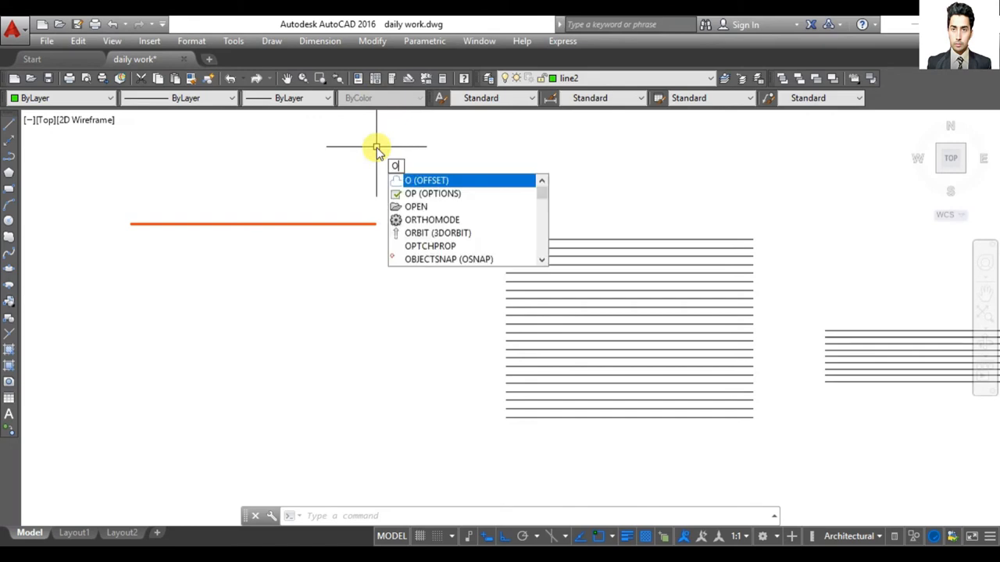
Check the current layer and the layer settings in the Layer Properties Manager.
key(Return)
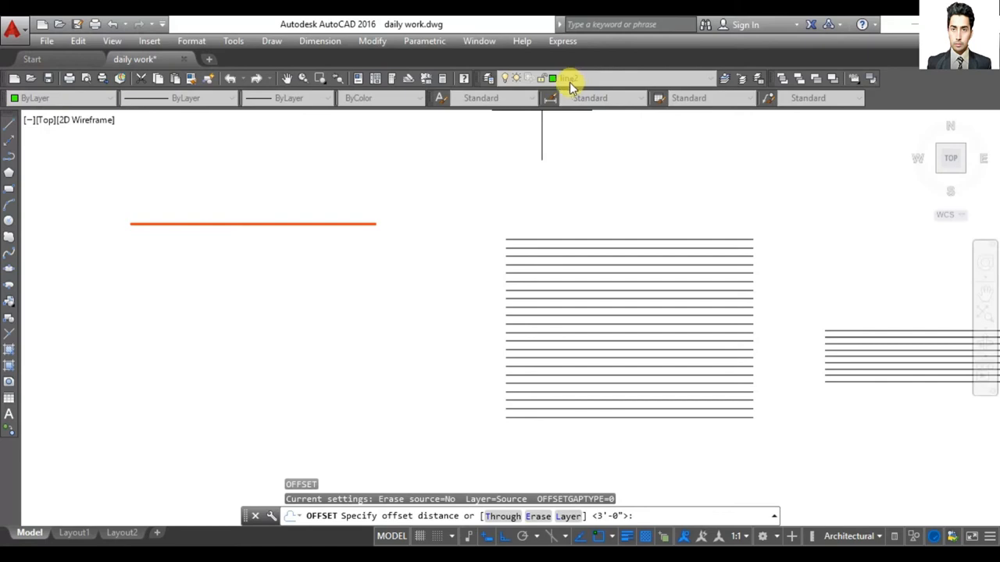
click(487, 79)
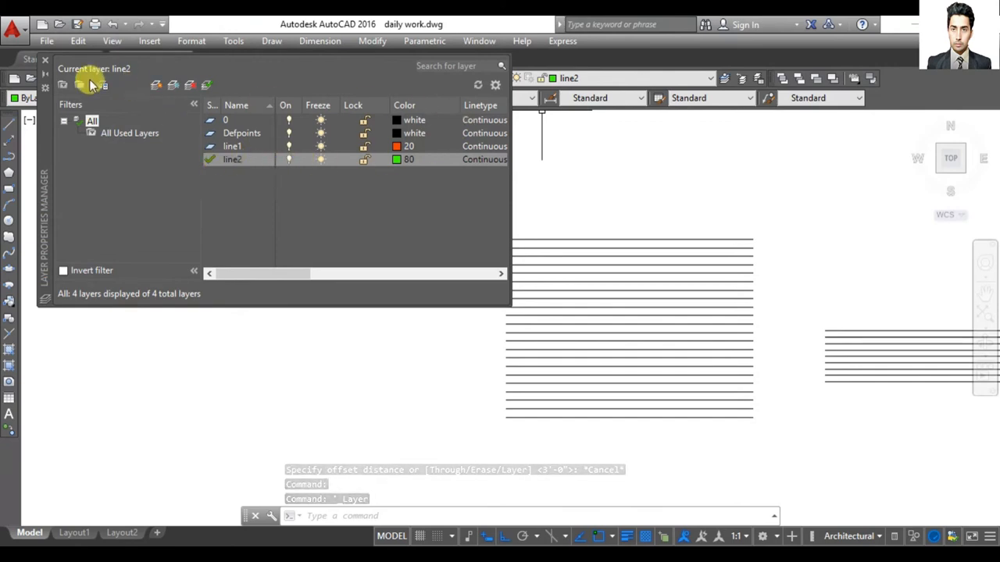
click(45, 60)
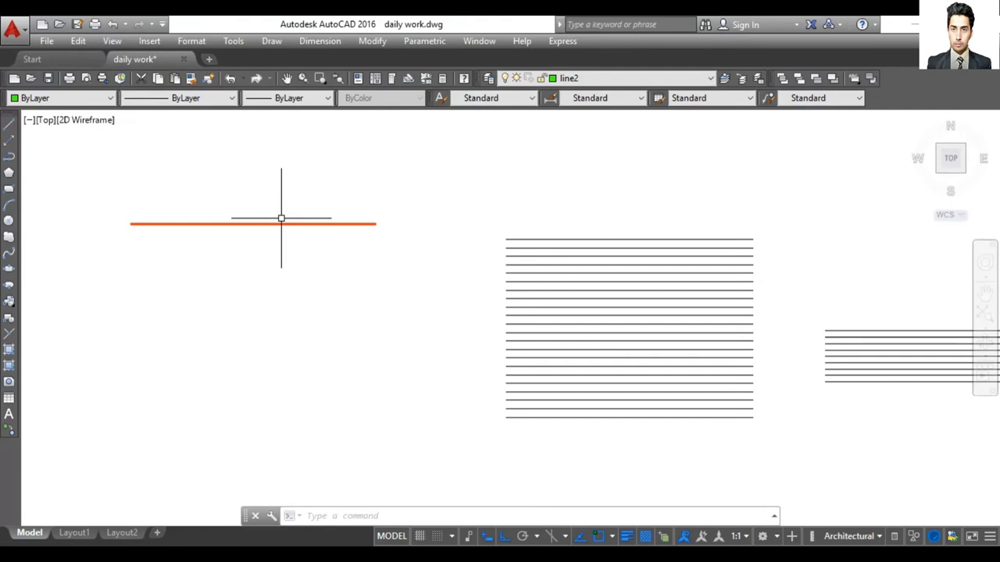
Set the Offset command's layer option to Current and its offset distance to 3'.
click(371, 41)
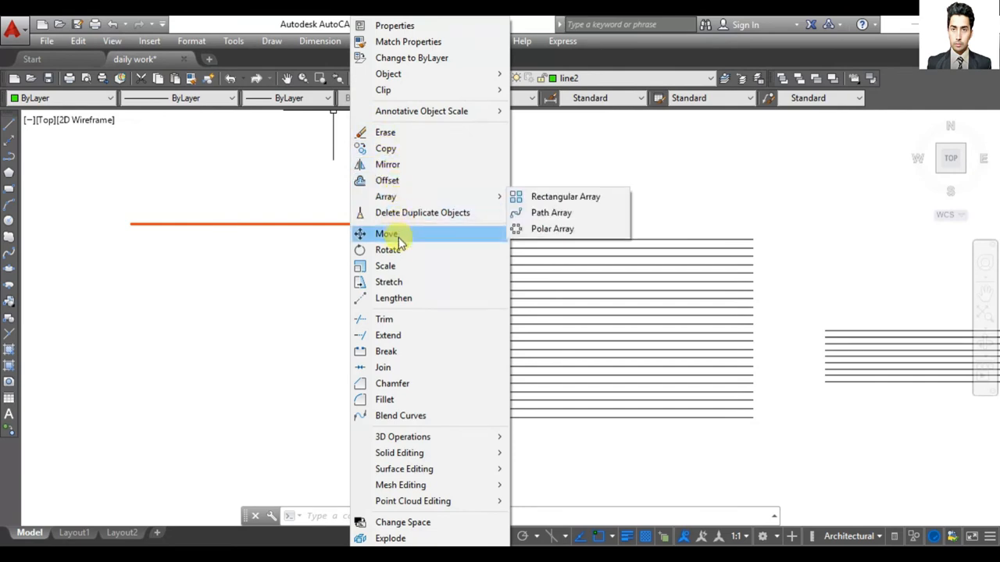
click(387, 180)
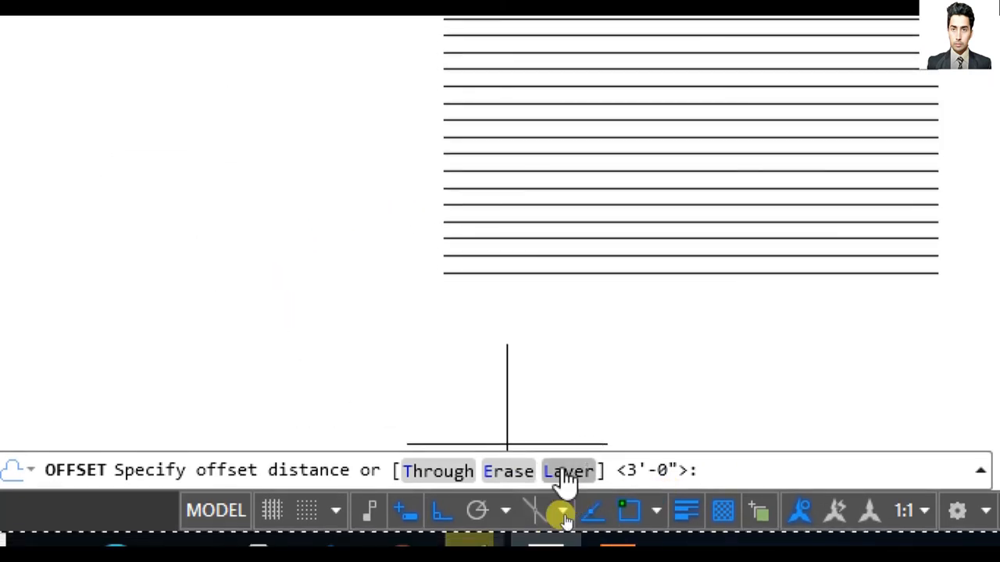
click(566, 474)
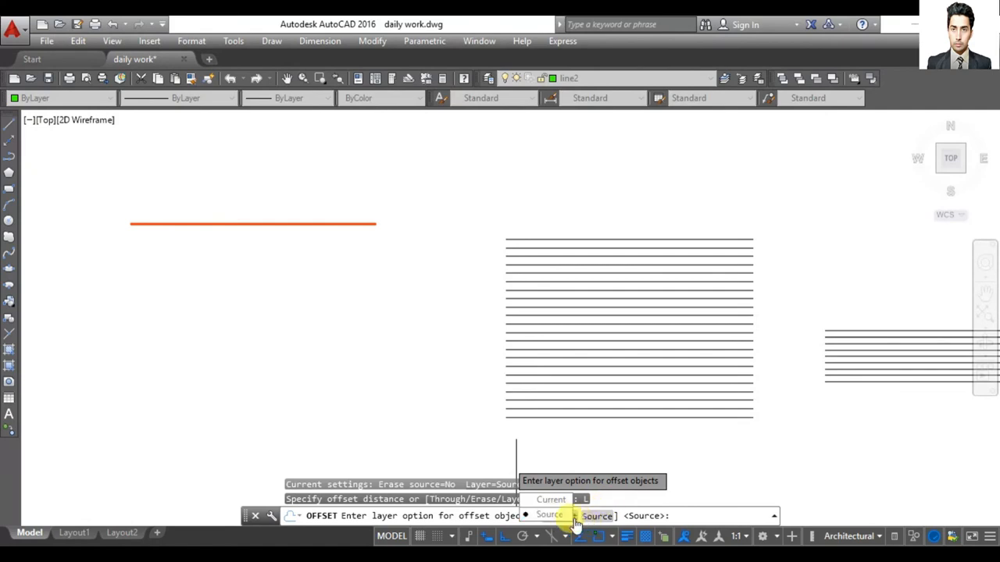
click(564, 516)
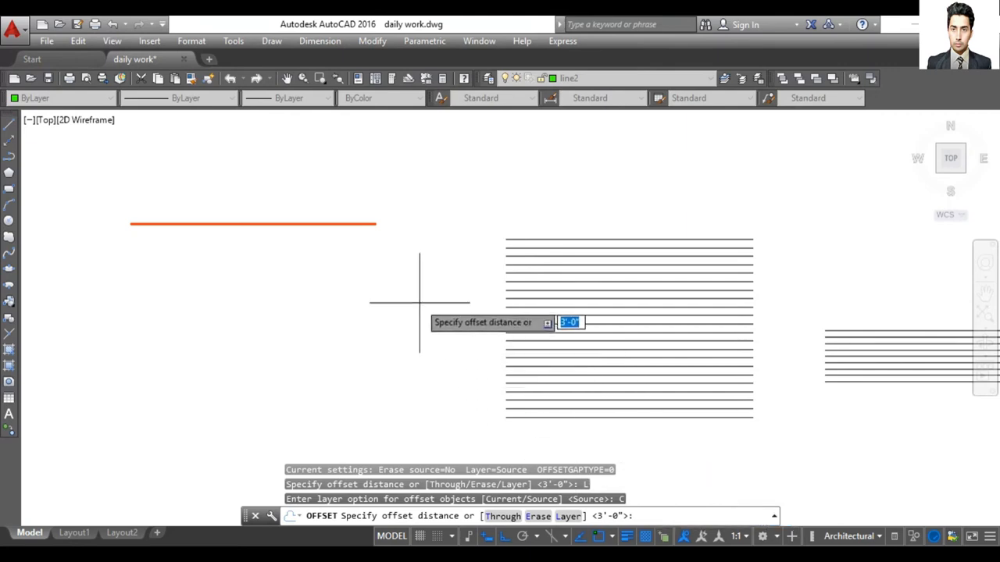
text(3)
key(Return)
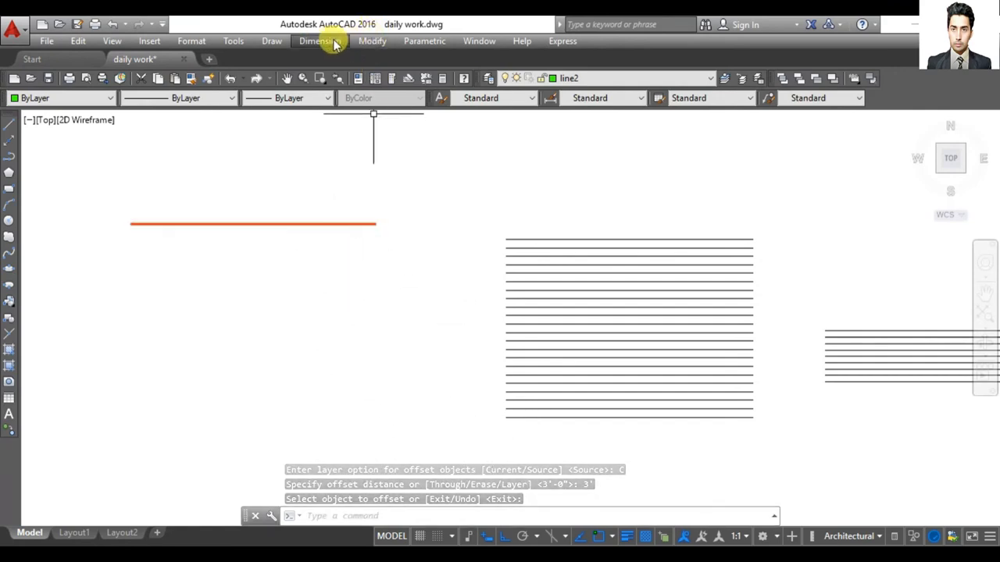
Offset the thick orange line 3' upward with the layer option set to Current, placing the copy on layer line2.
click(373, 40)
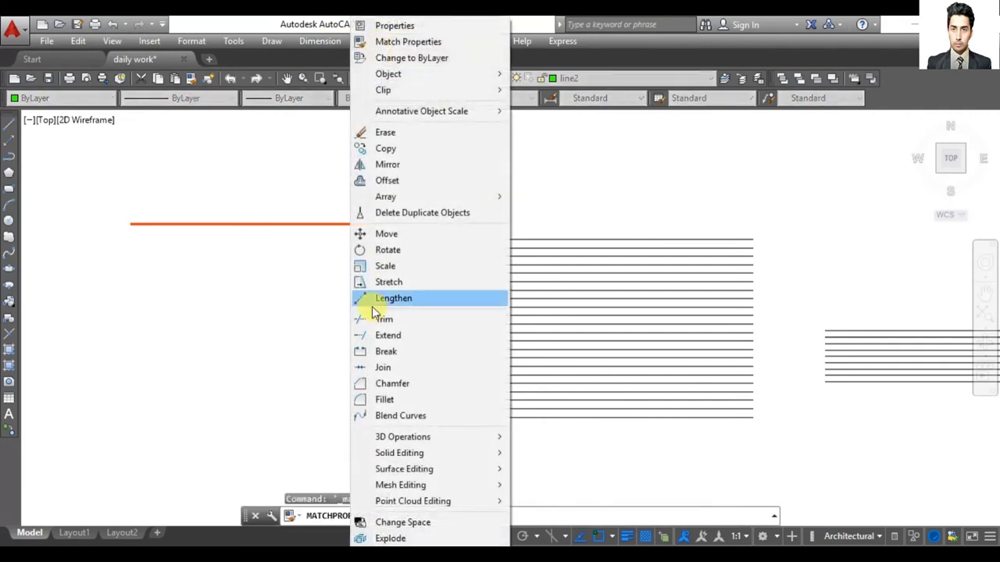
click(386, 181)
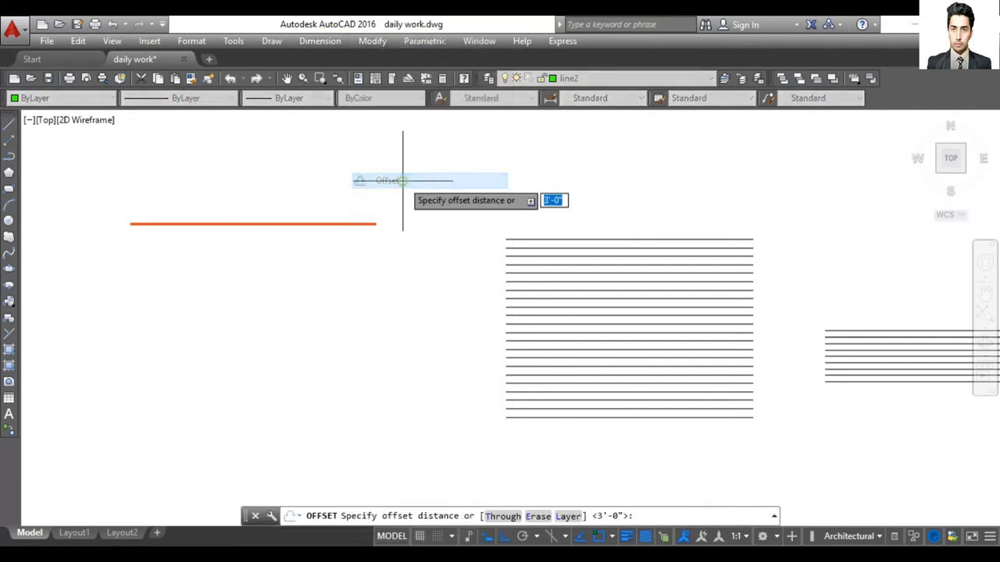
click(567, 516)
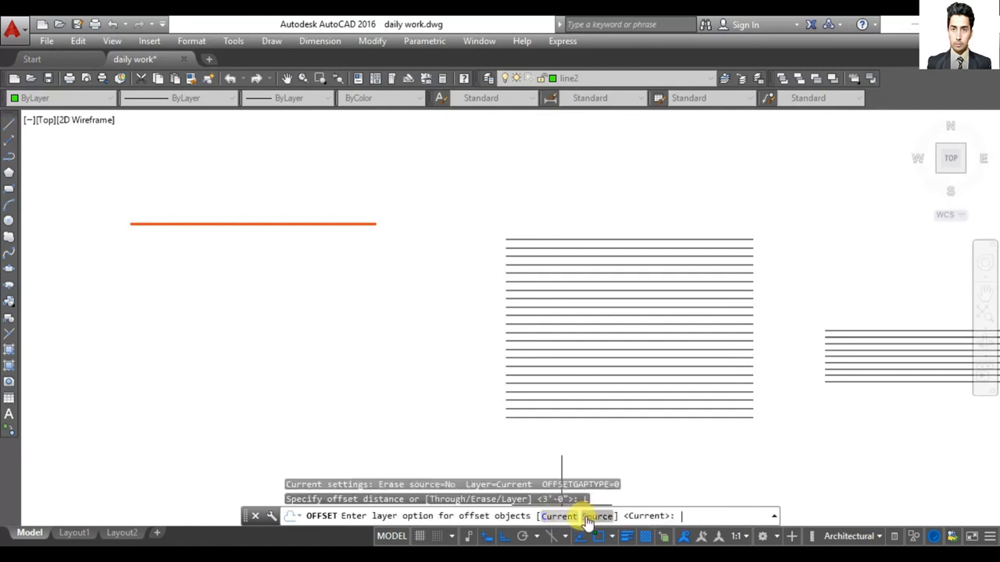
click(560, 516)
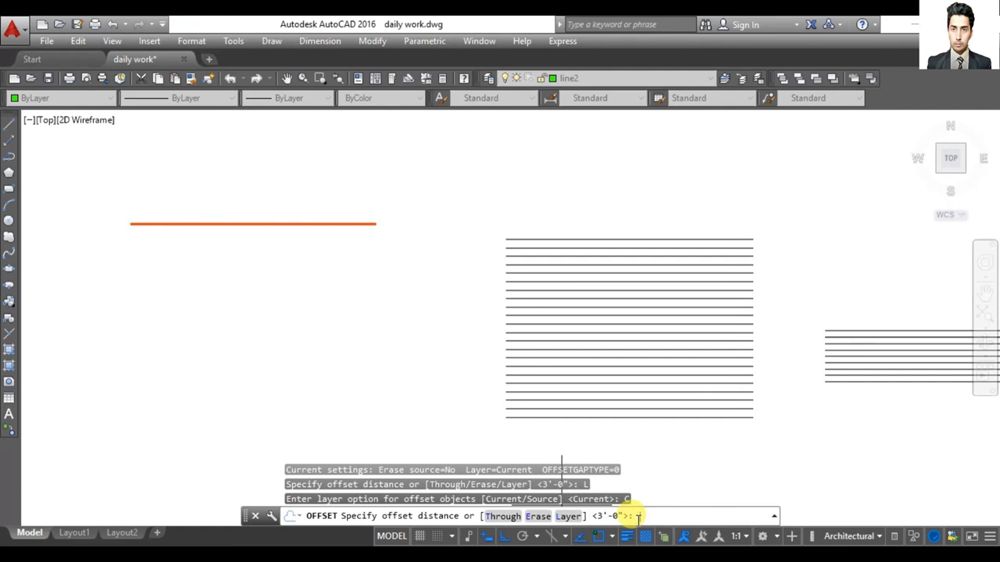
key(Return)
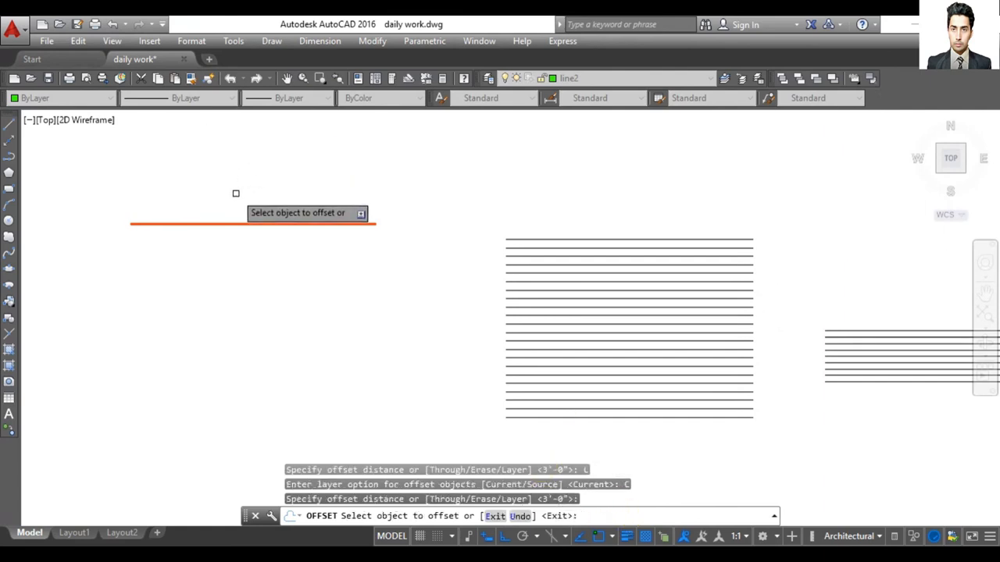
click(256, 224)
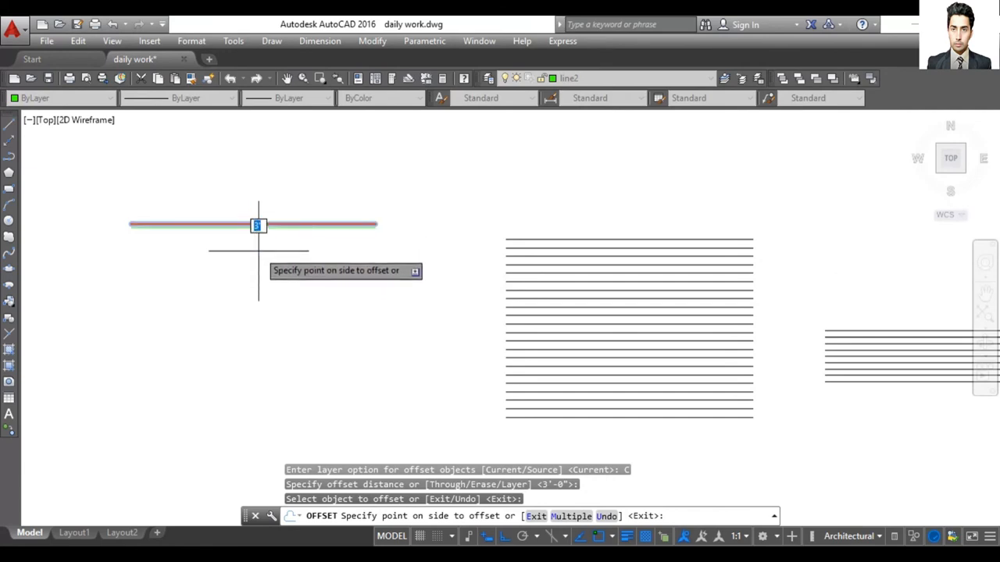
scroll(297, 213, up, 3)
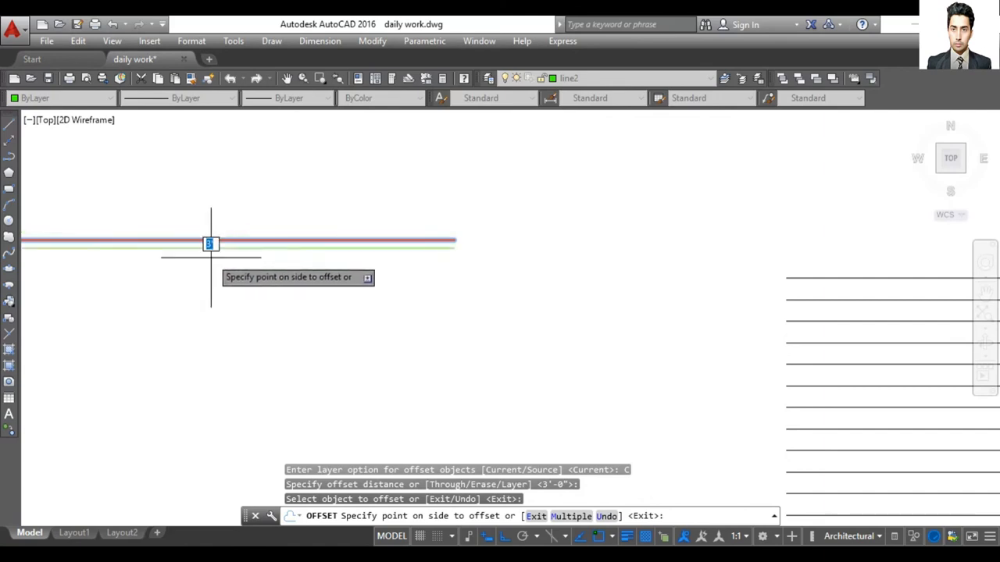
scroll(217, 214, up, 3)
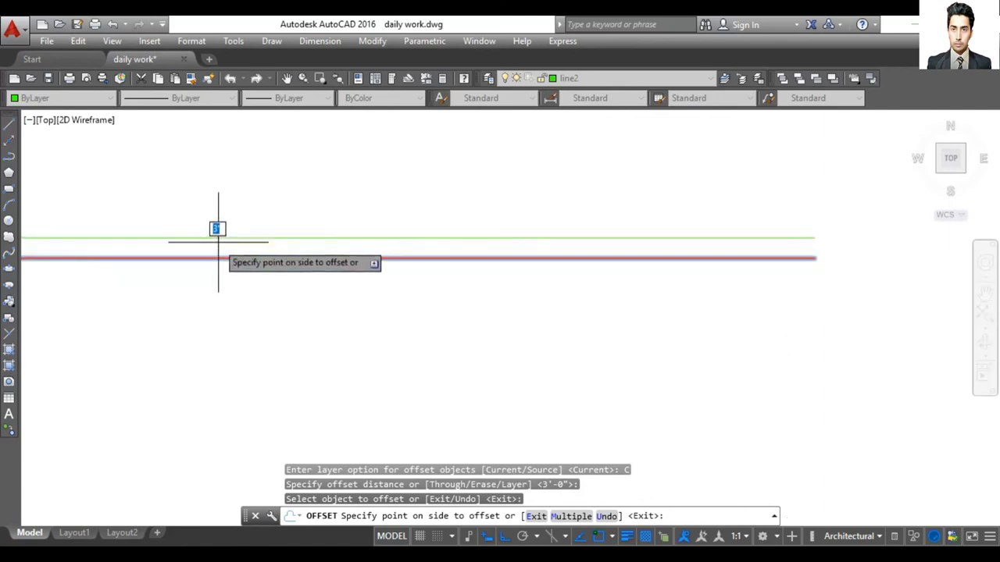
click(218, 228)
scroll(191, 231, down, 5)
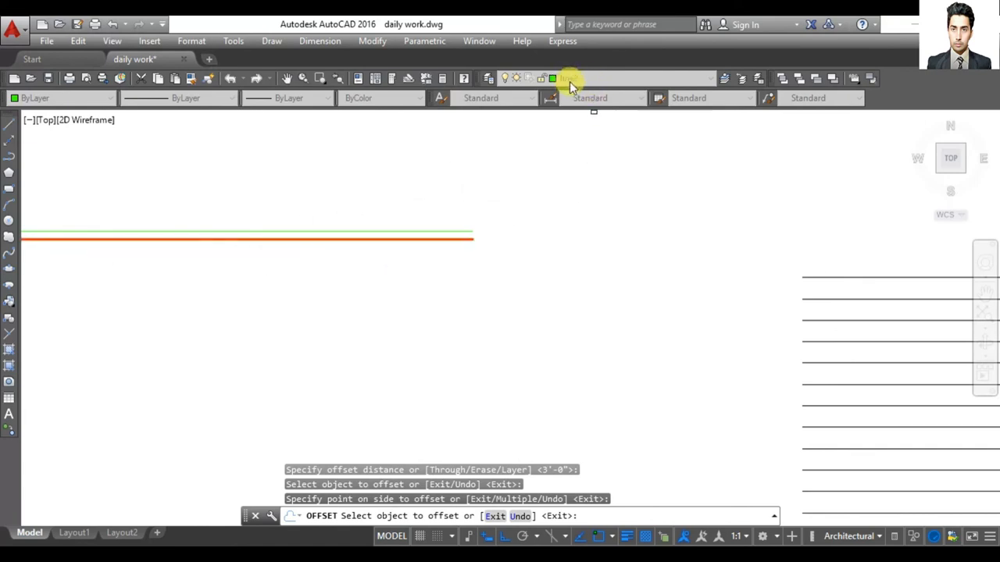
scroll(244, 232, up, 5)
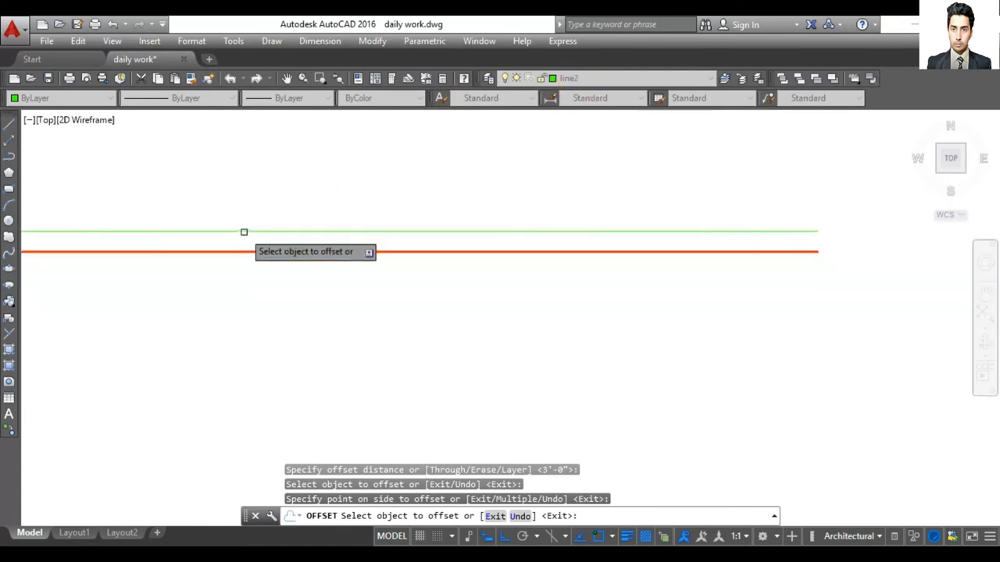
Restart the Offset command with its layer option set to Source and its offset distance set to 5'.
scroll(244, 232, down, 2)
click(384, 41)
click(383, 43)
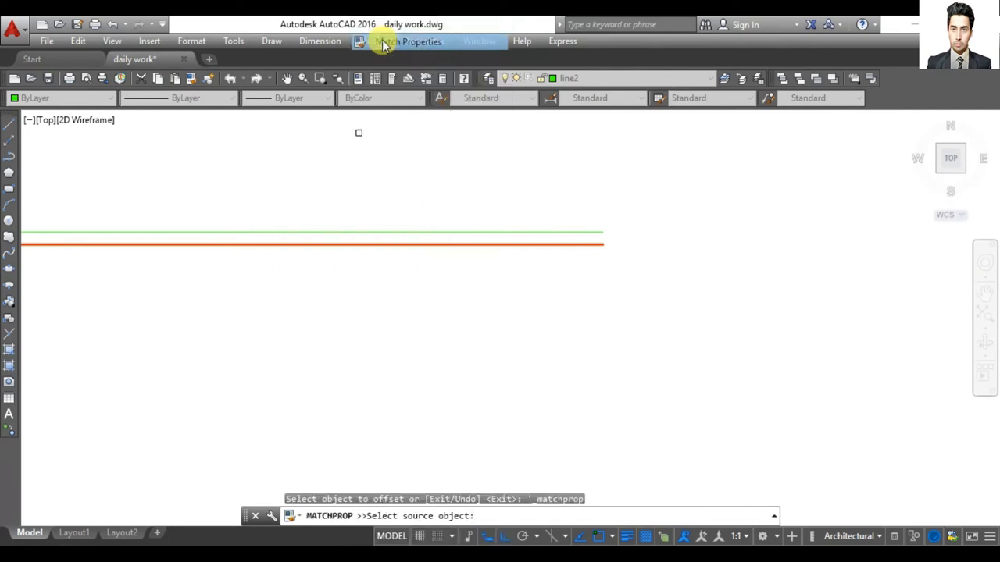
click(384, 41)
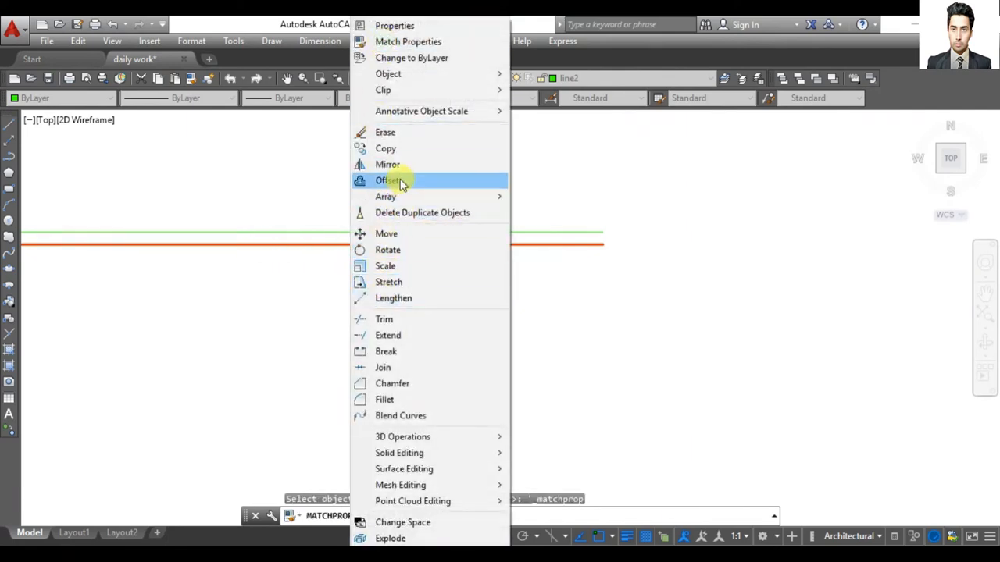
click(399, 181)
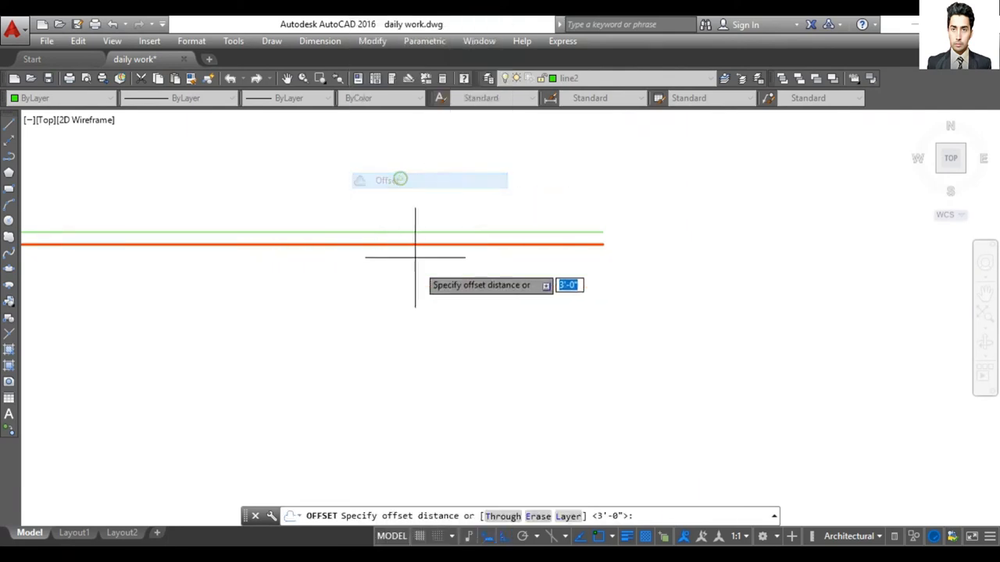
click(567, 516)
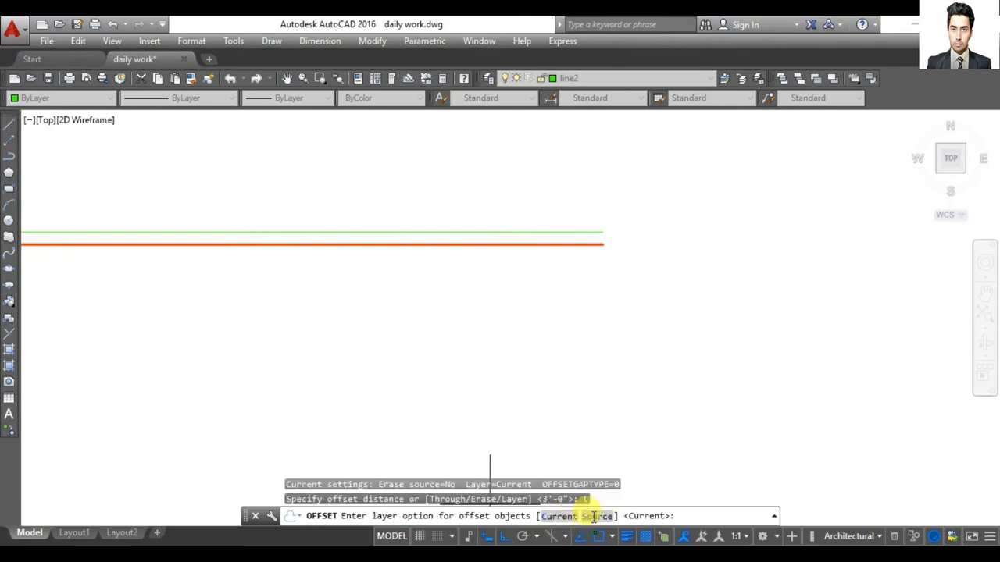
click(595, 516)
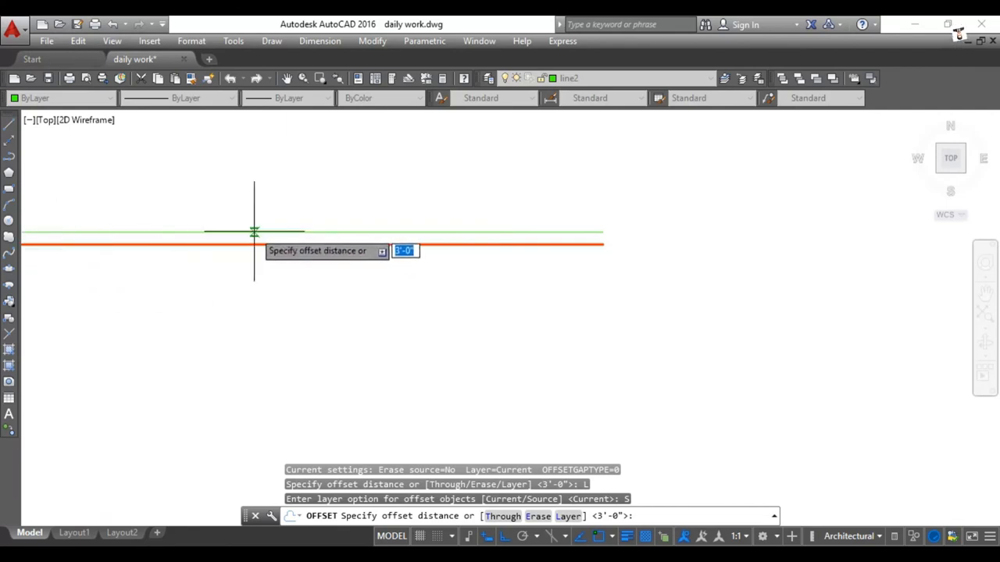
scroll(157, 239, down, 1)
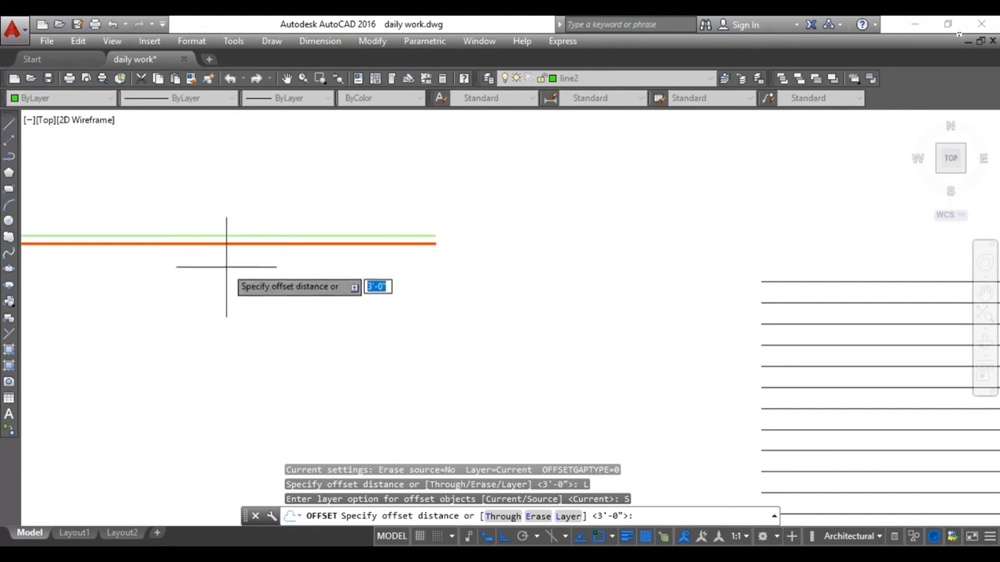
text(5)
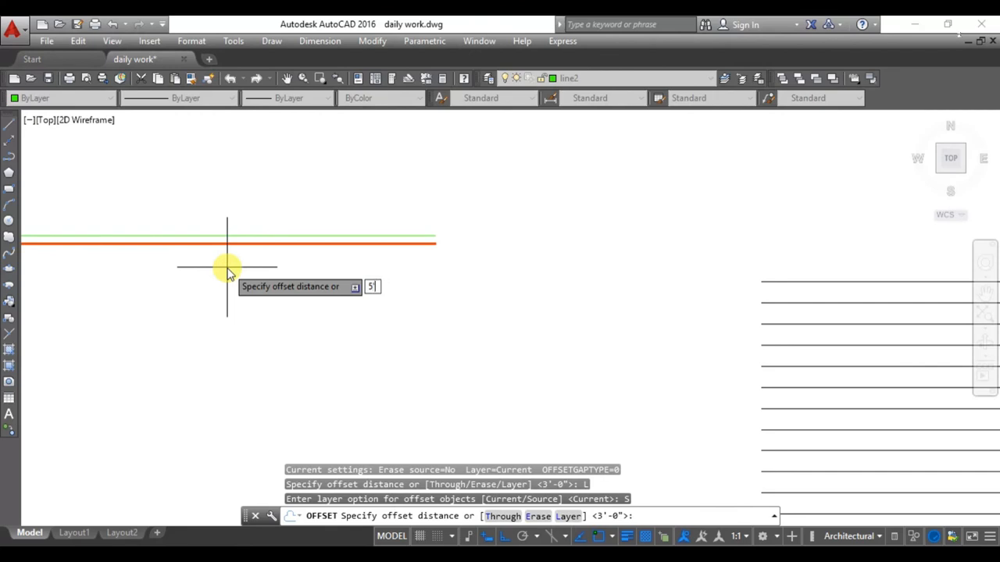
key(Return)
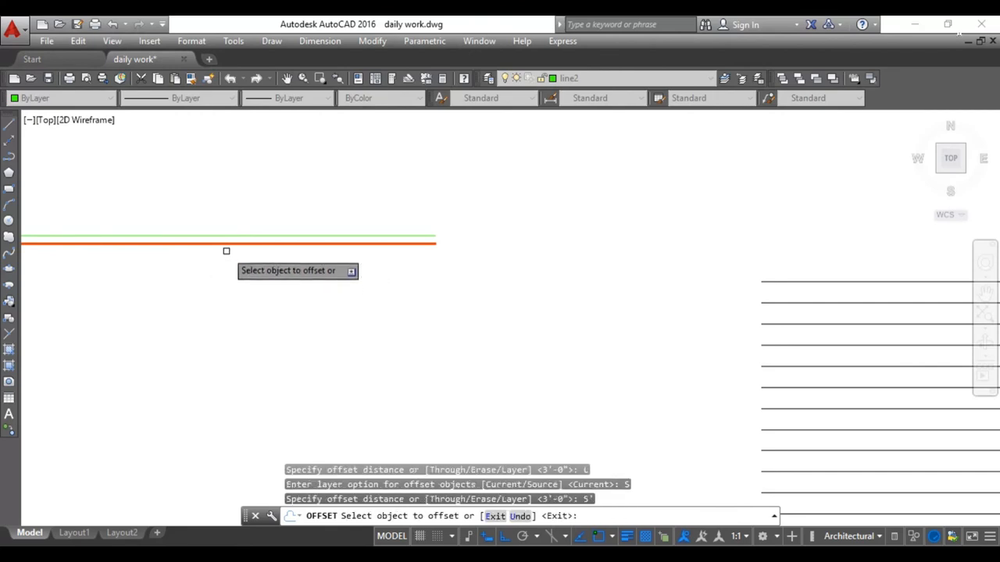
Offset the thick orange line downward three times at 5' spacing, each time from the newest copy.
click(226, 244)
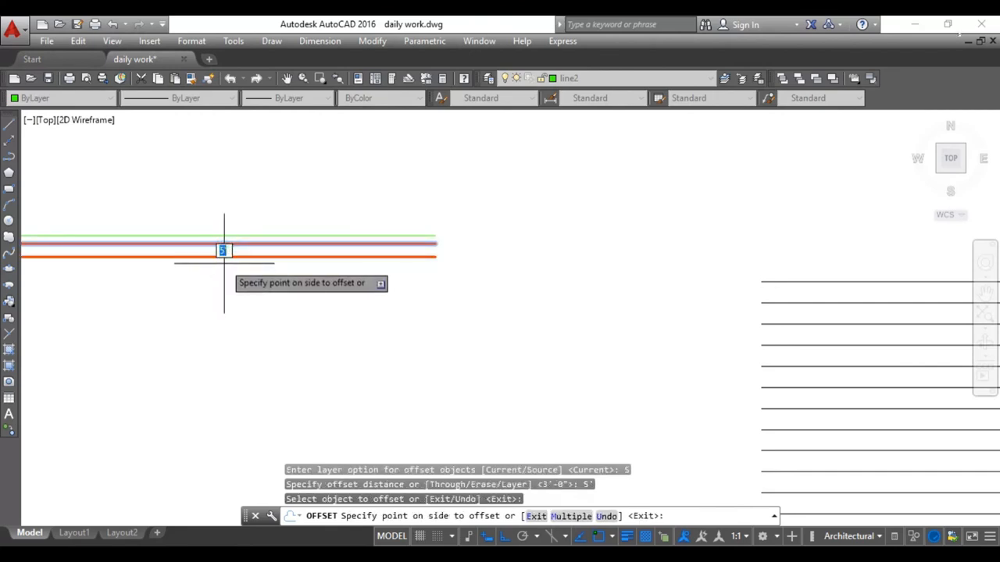
click(226, 268)
click(202, 257)
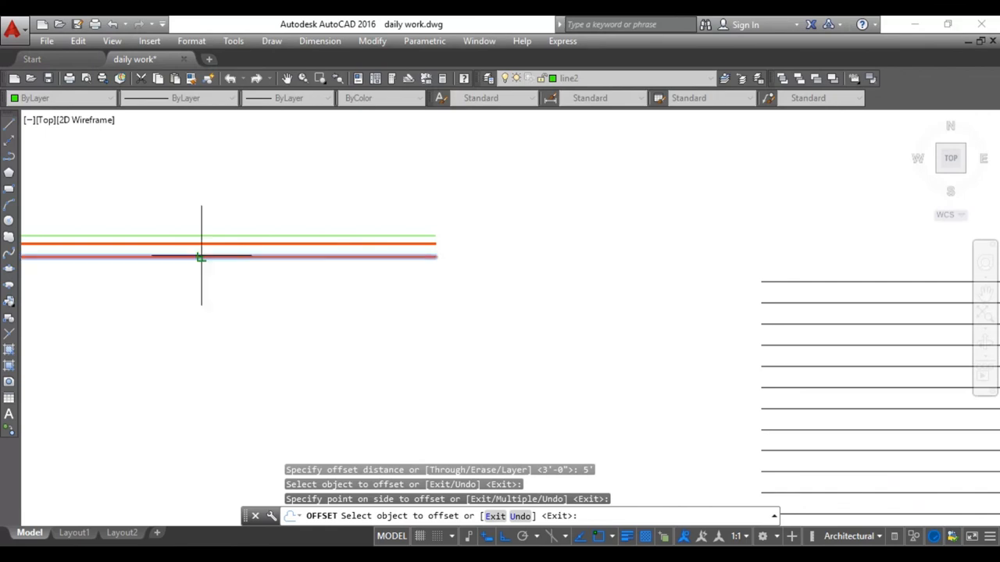
click(208, 279)
click(209, 271)
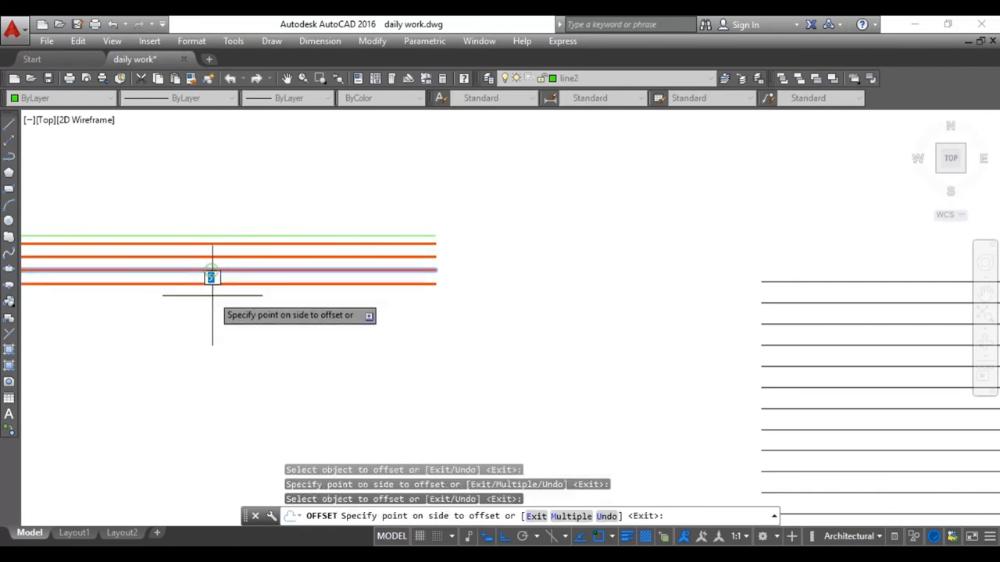
click(235, 299)
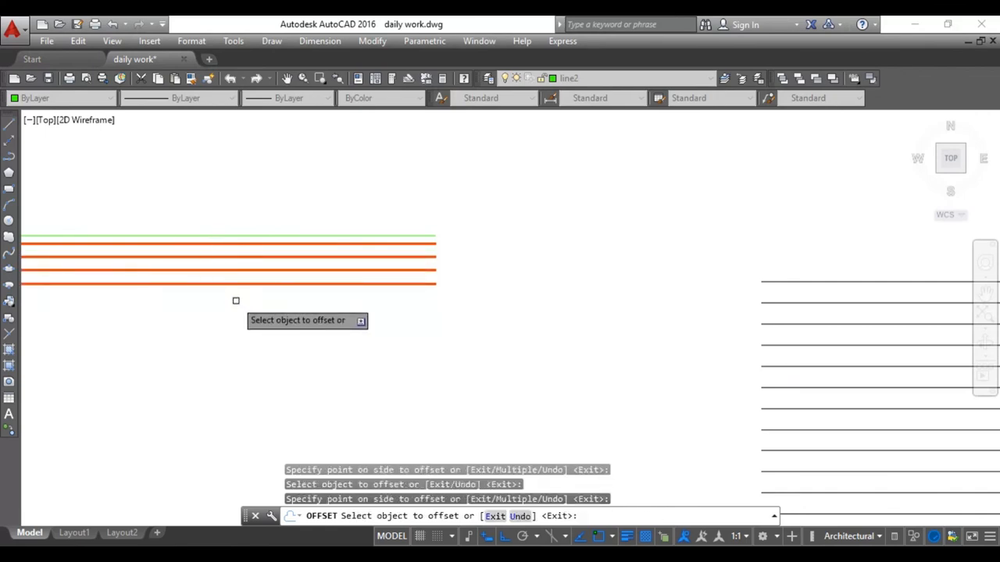